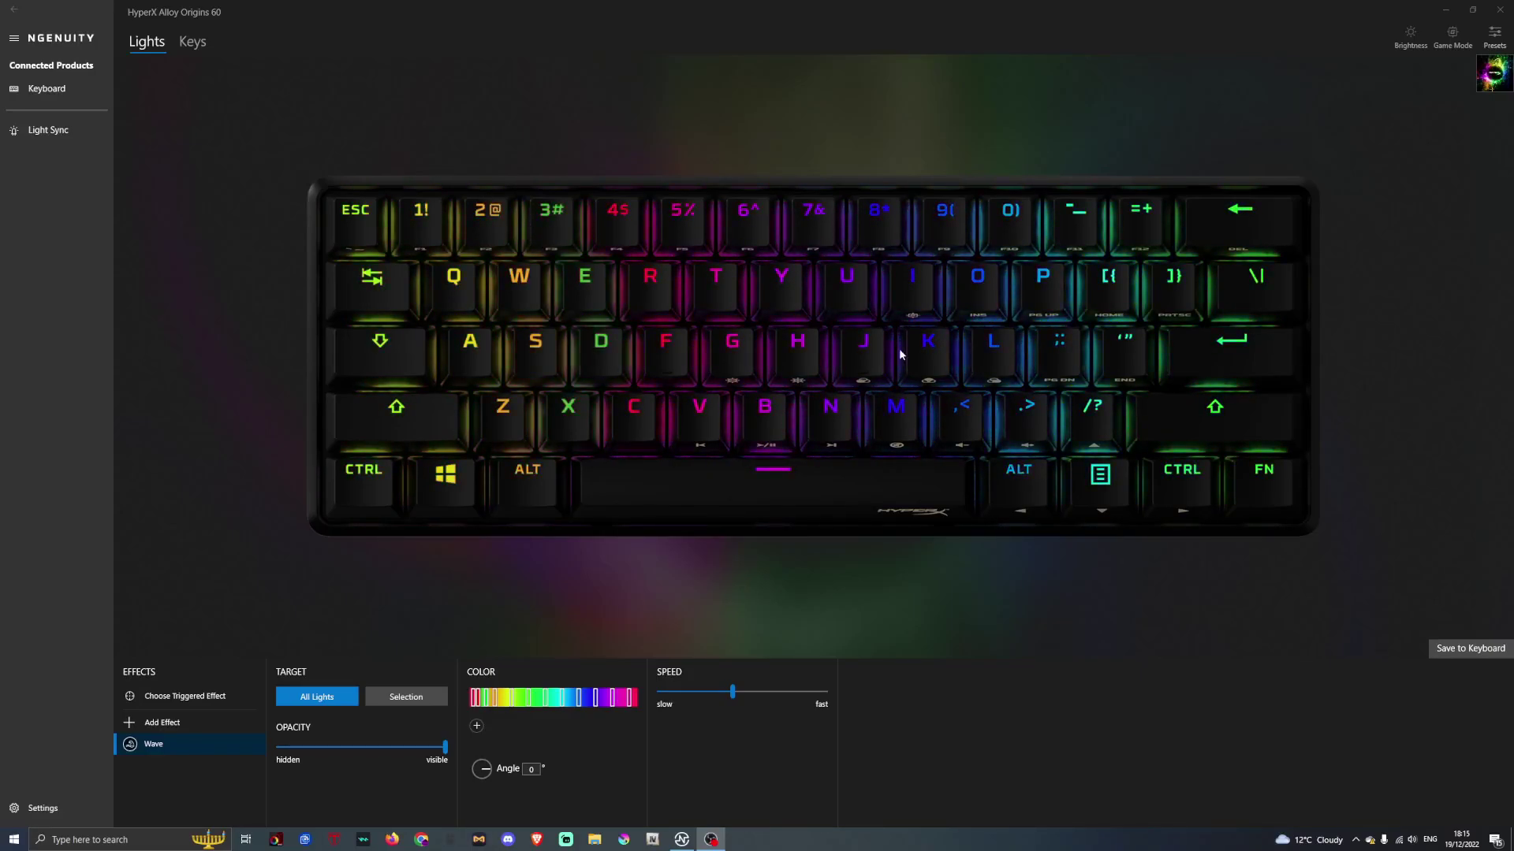
pyautogui.click(53, 41)
pyautogui.click(16, 40)
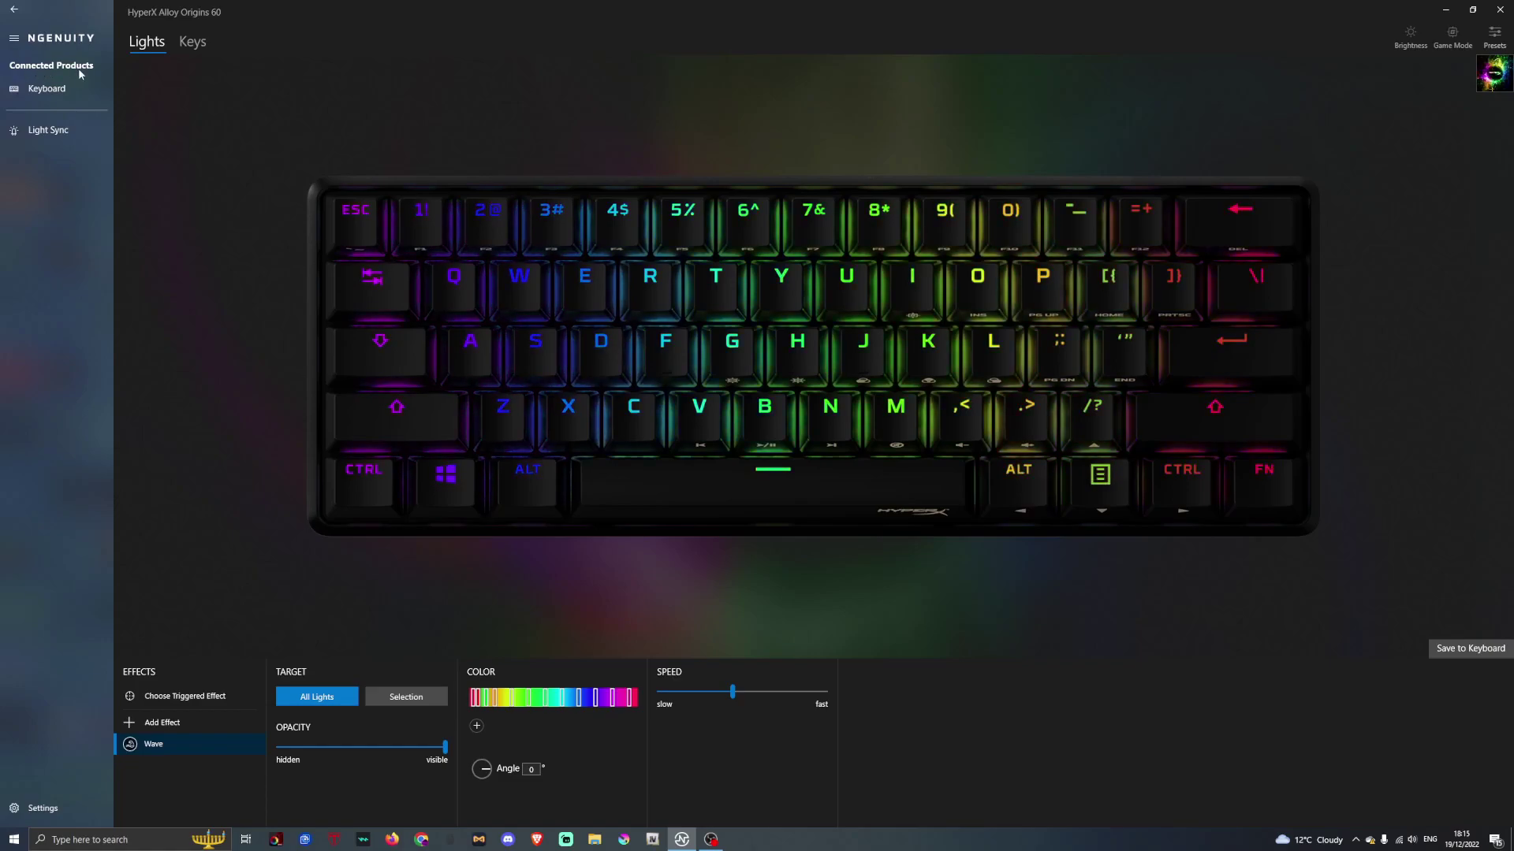
# Step: Switch to the Light Sync page, which lists only the Alloy Origins 60
pyautogui.click(65, 133)
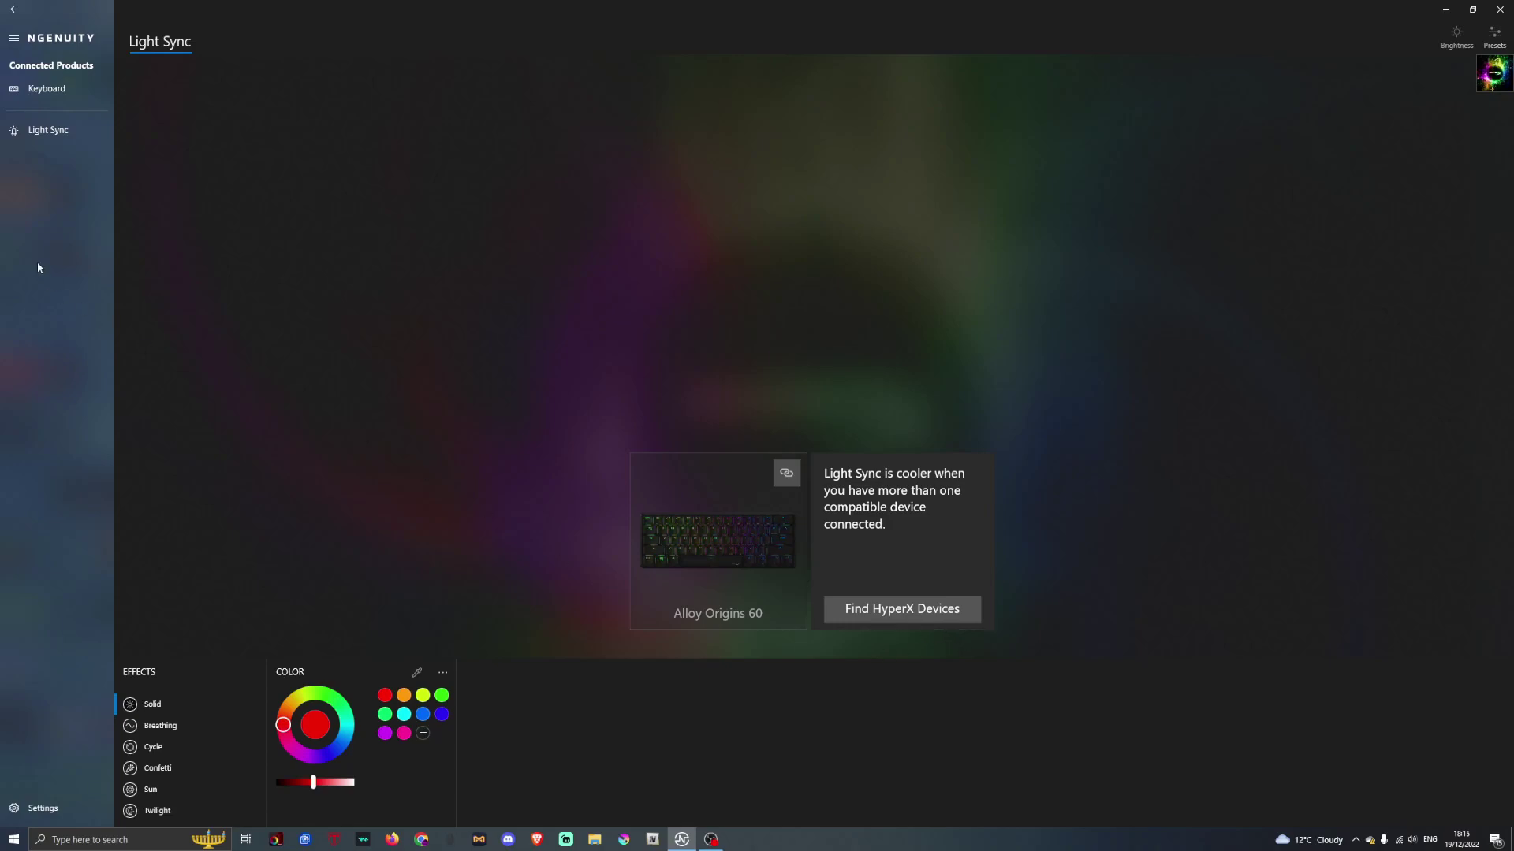
# Step: Back on the Alloy Origins 60 Lights page, preview the Explosion and Fade triggered effects
pyautogui.click(50, 93)
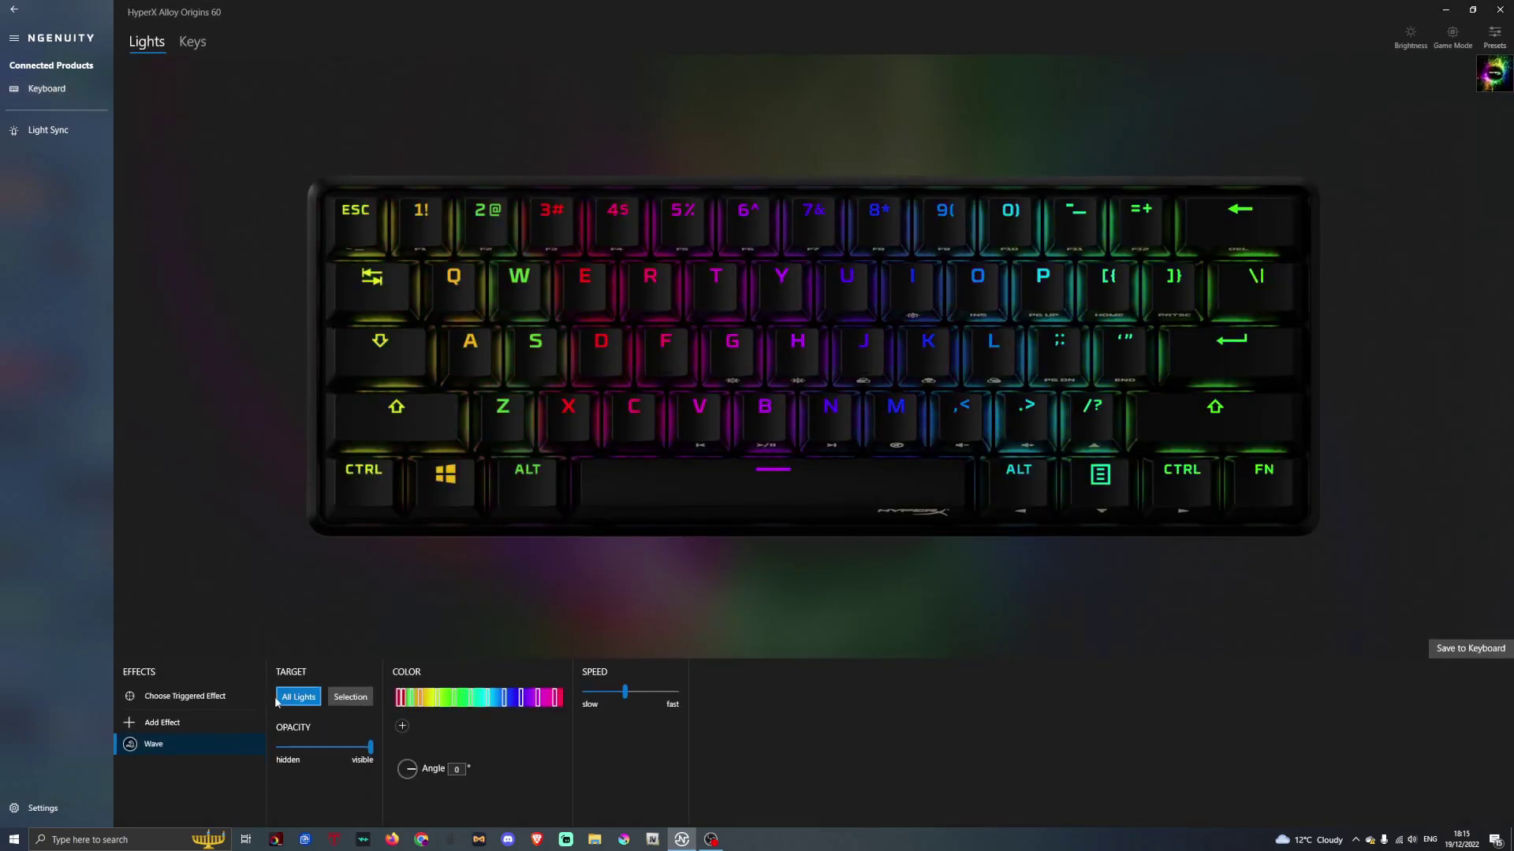
pyautogui.click(169, 696)
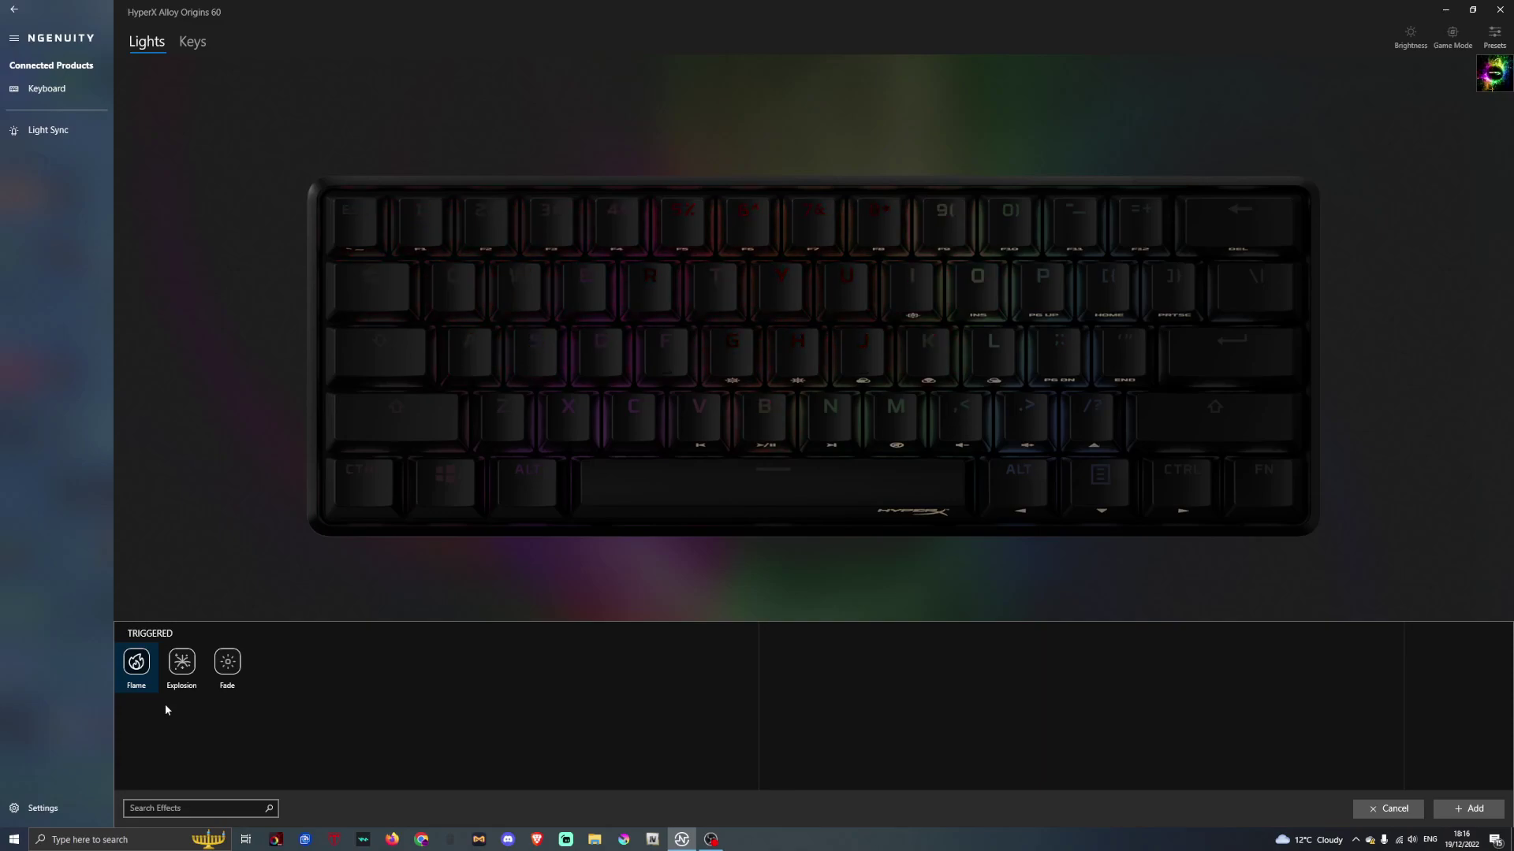
pyautogui.click(183, 662)
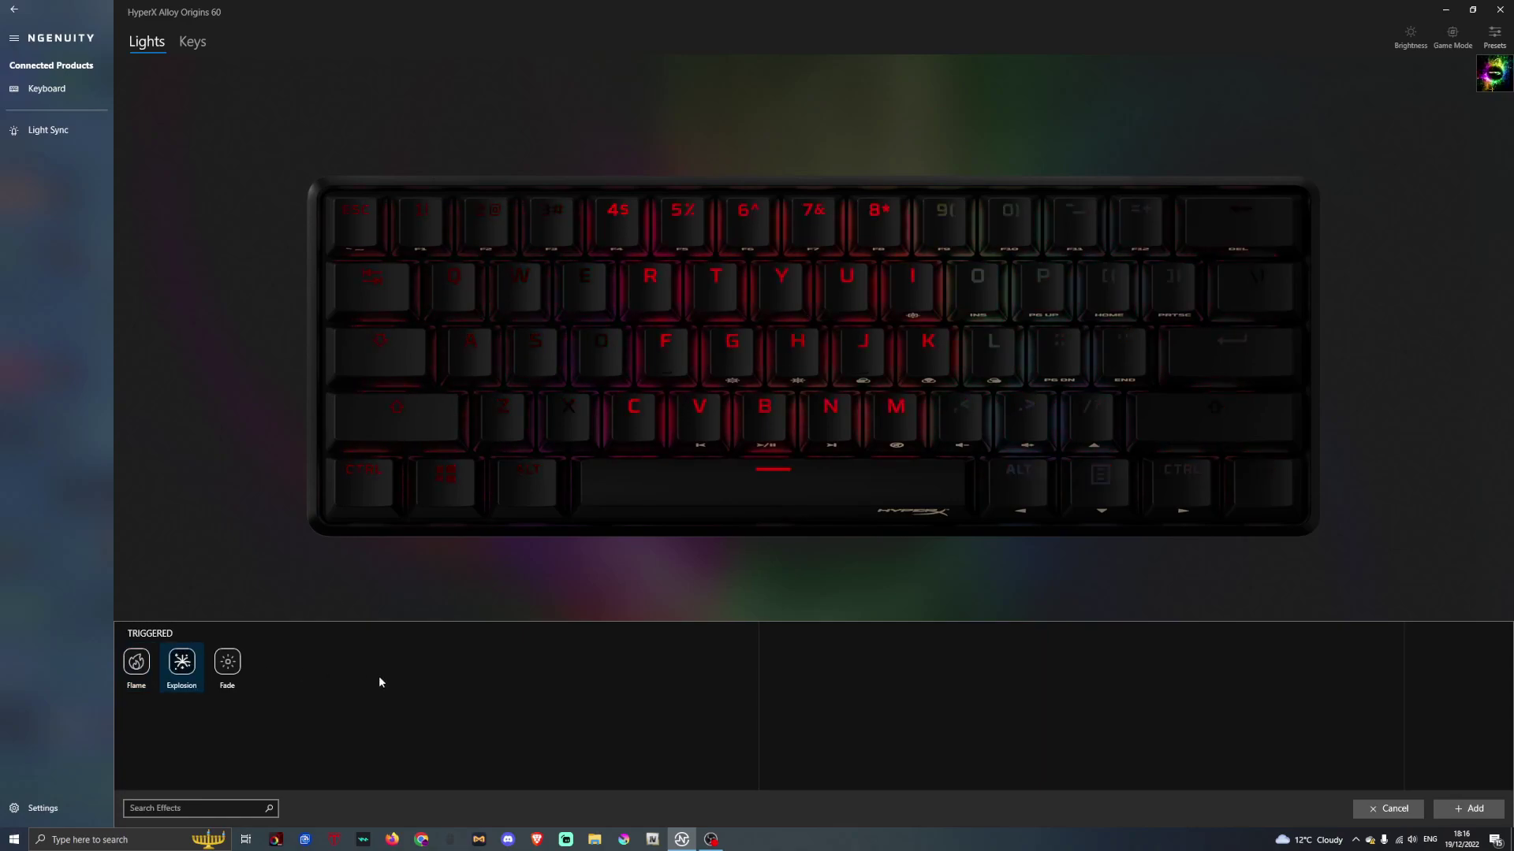
pyautogui.click(230, 671)
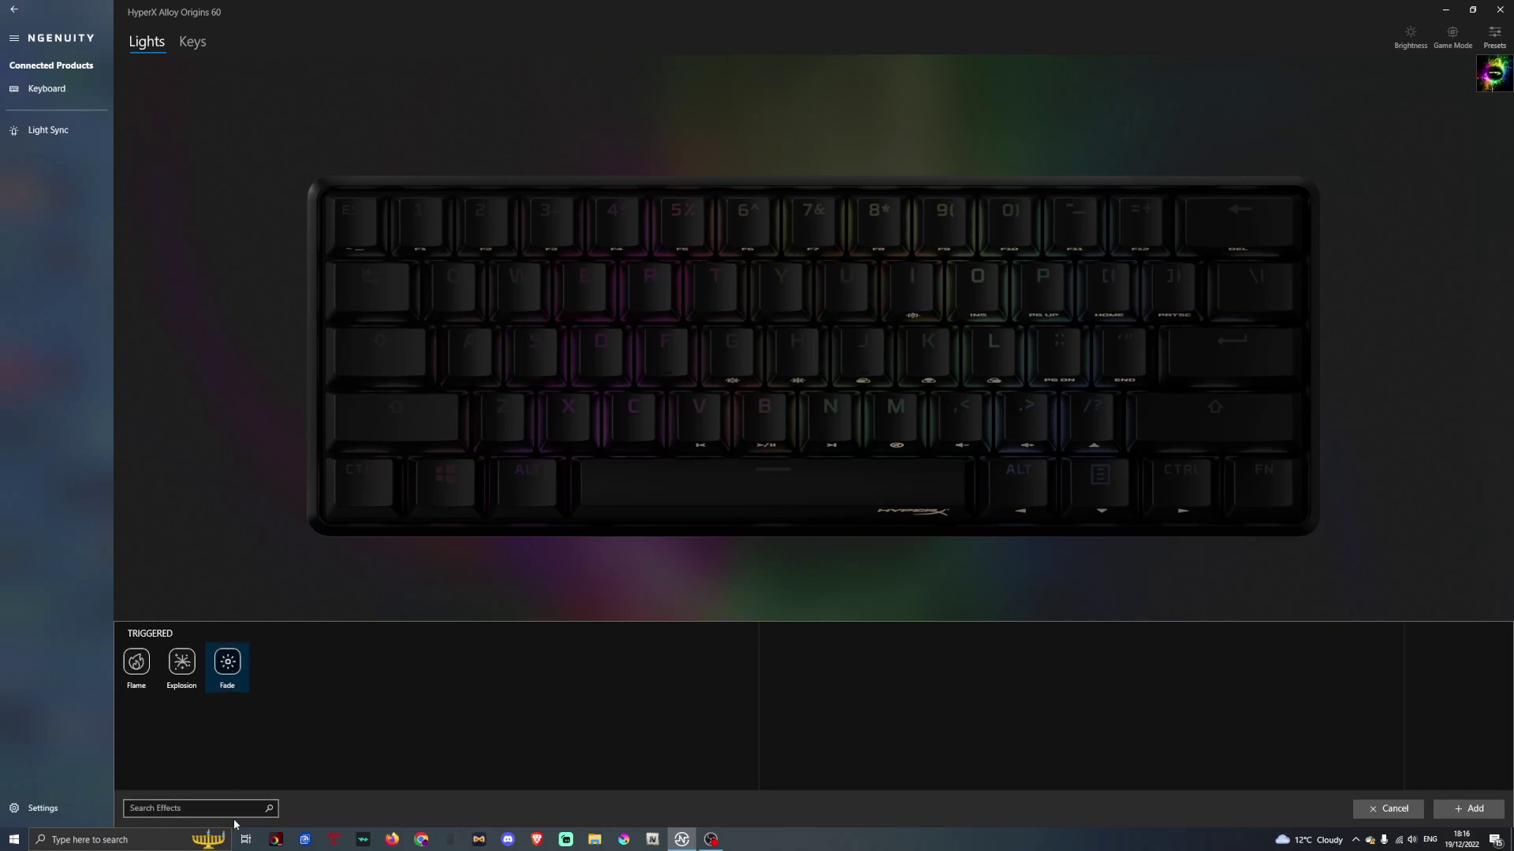
pyautogui.click(1392, 810)
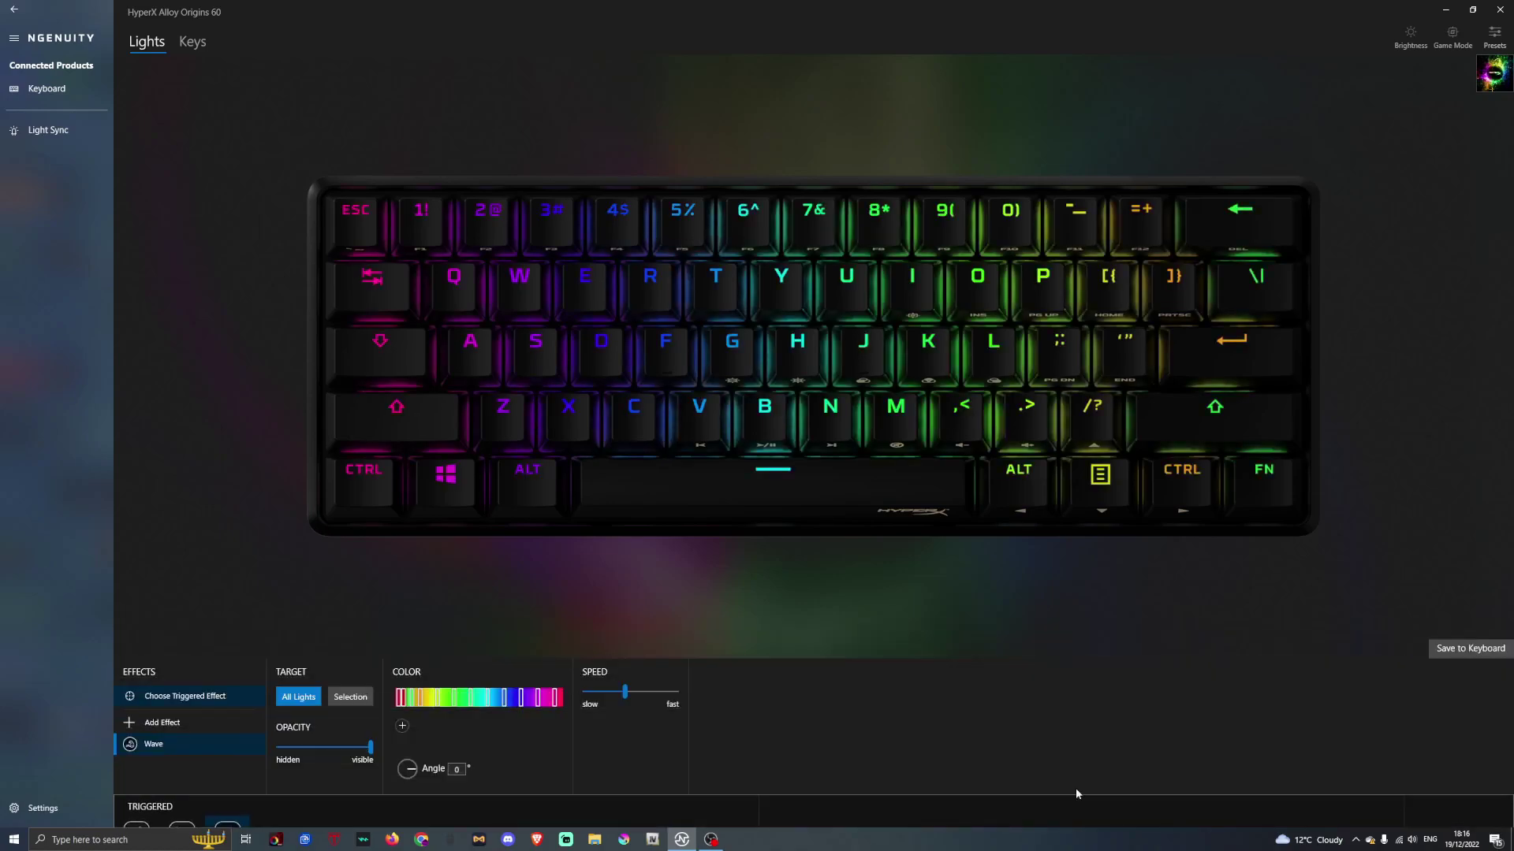
pyautogui.click(170, 724)
pyautogui.click(138, 664)
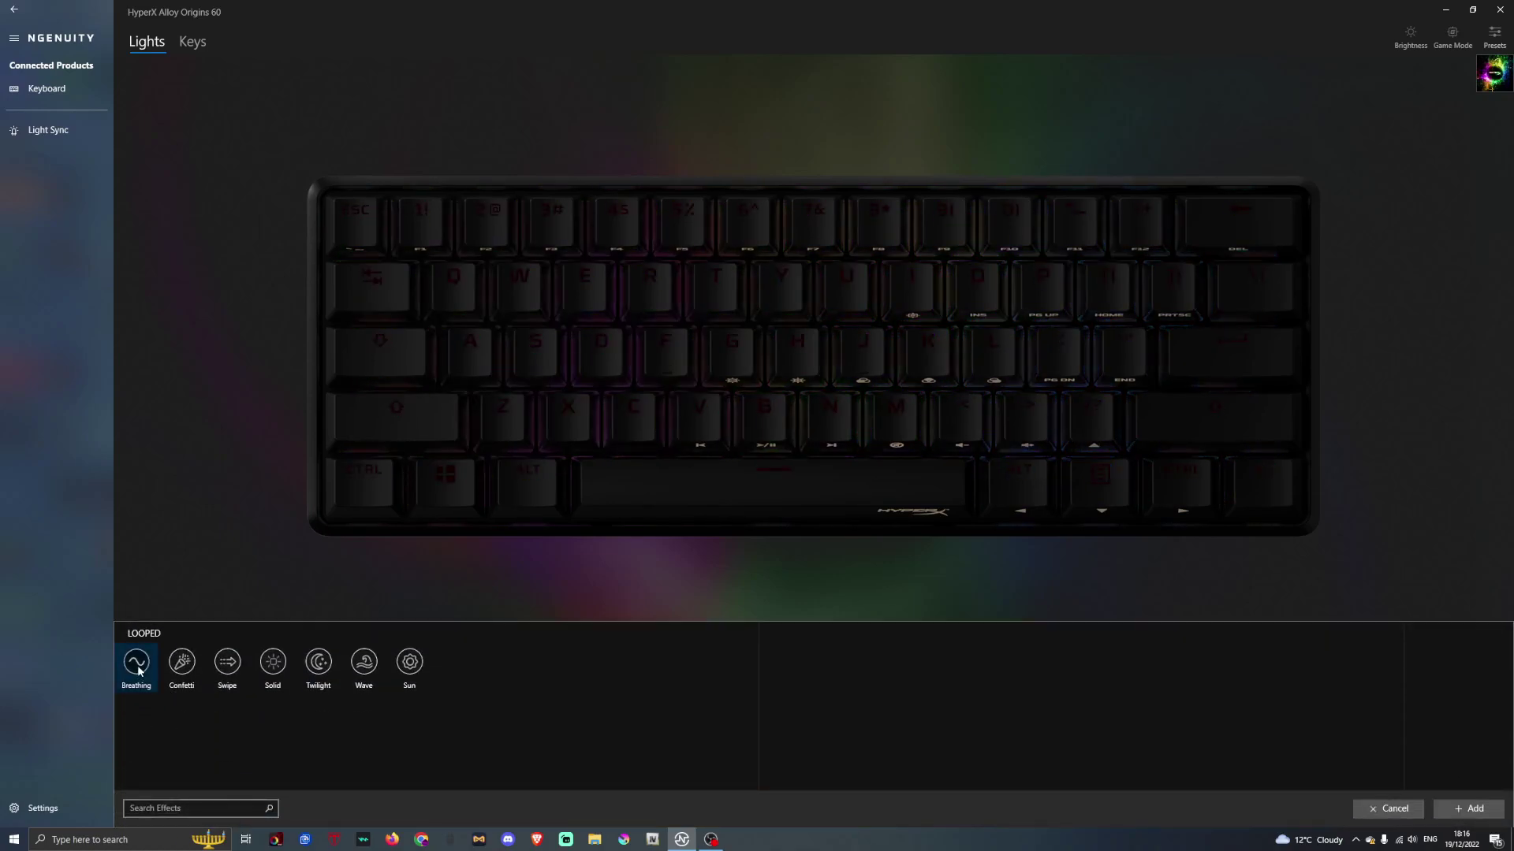
pyautogui.click(179, 667)
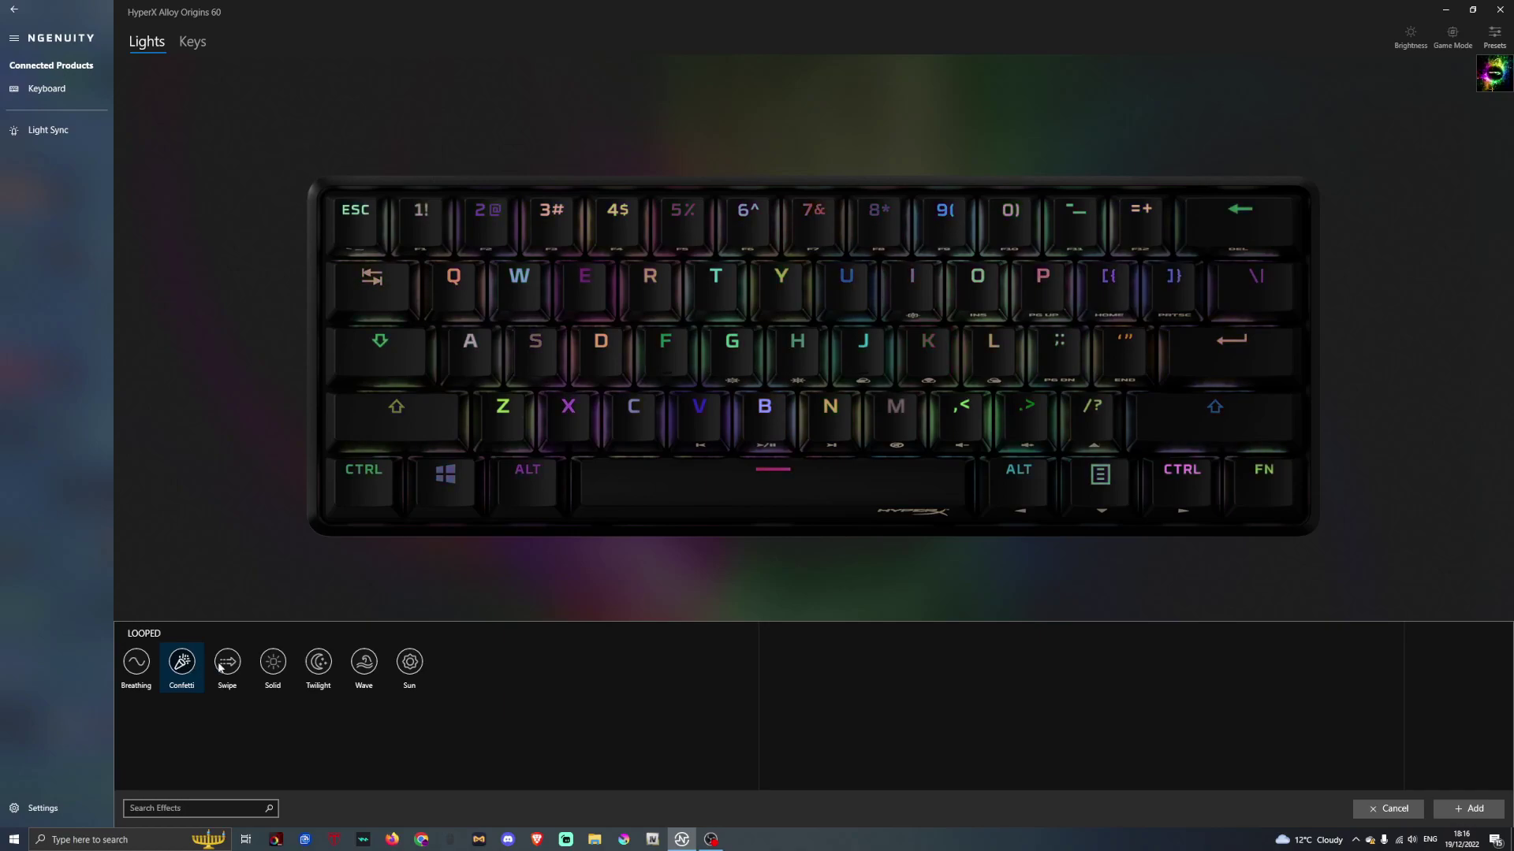
pyautogui.click(224, 666)
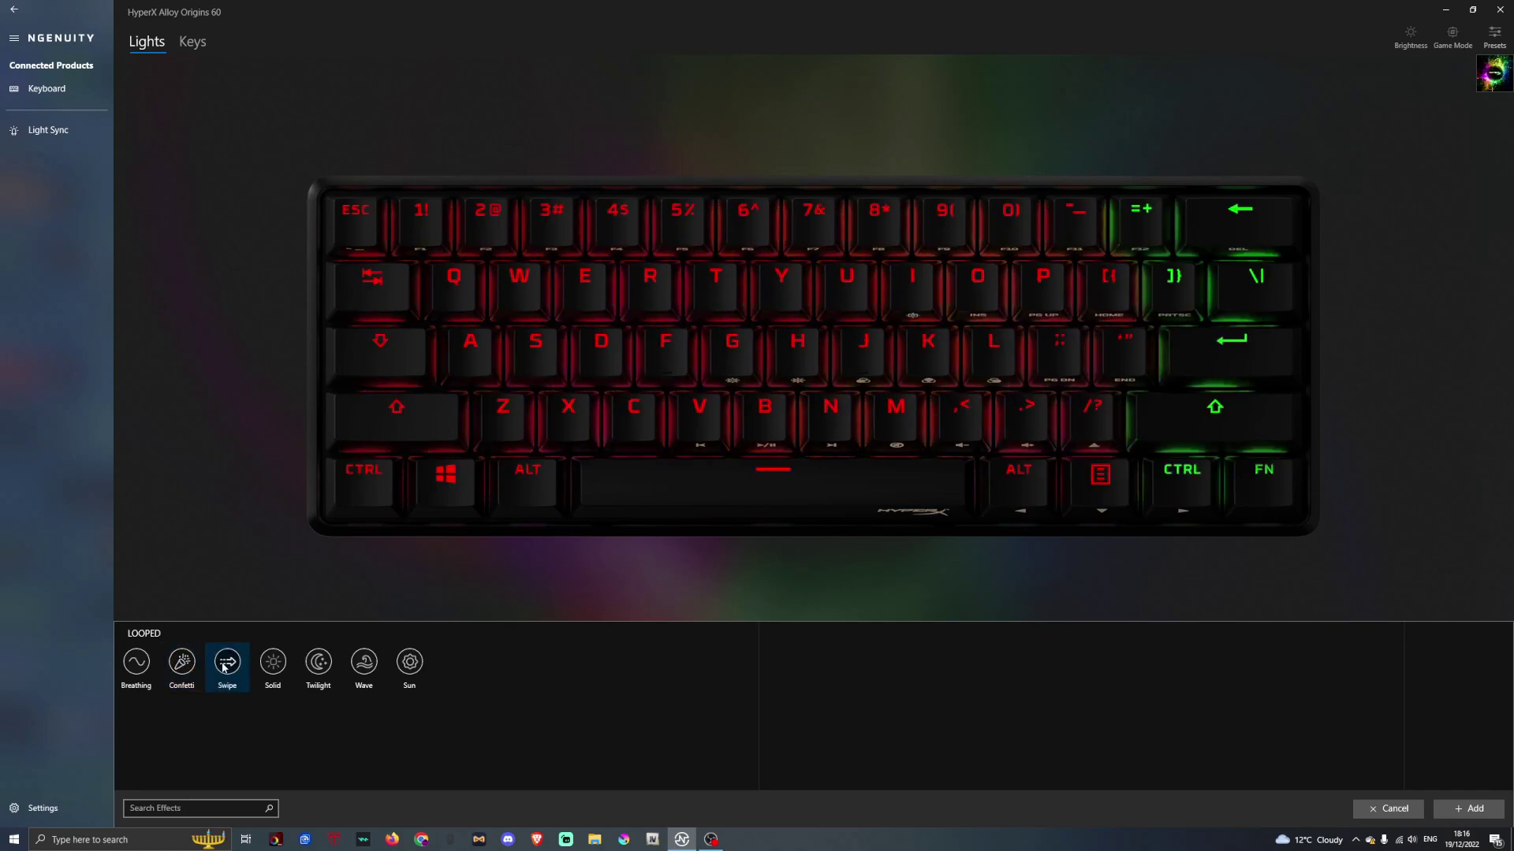
pyautogui.click(263, 668)
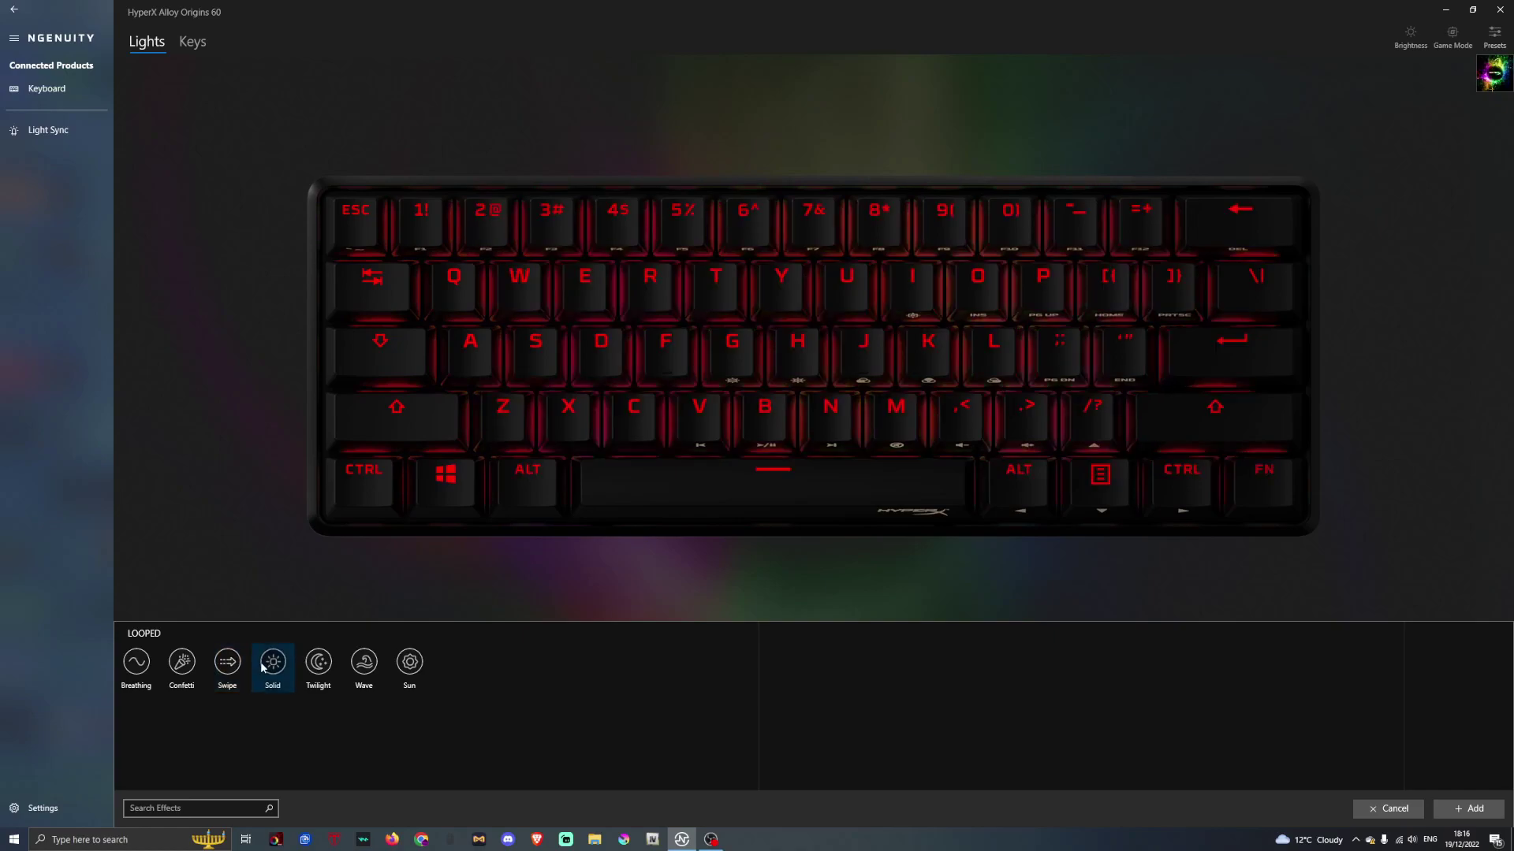
pyautogui.click(319, 663)
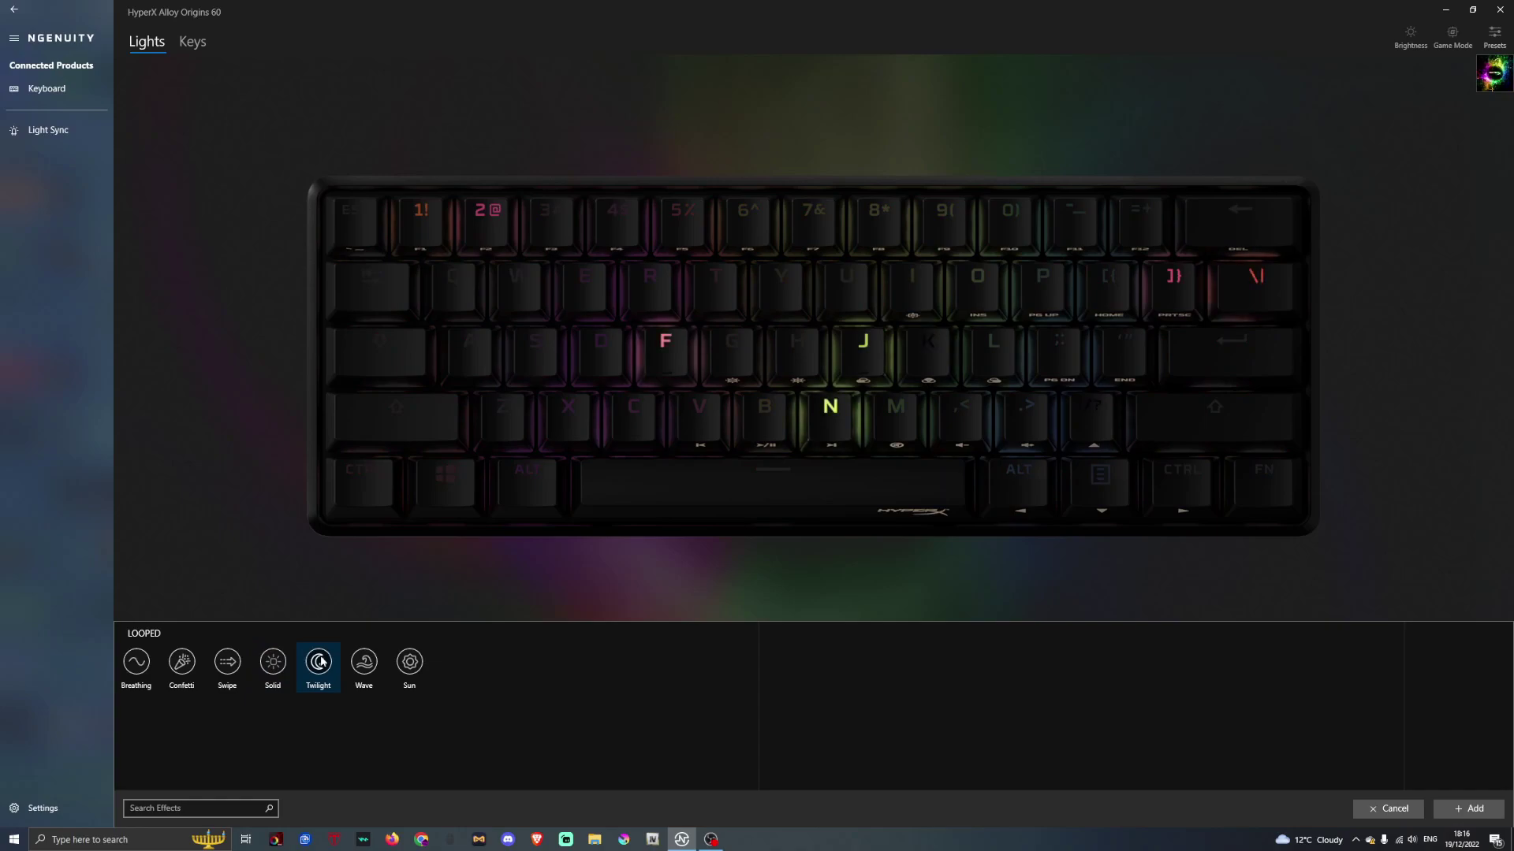
pyautogui.click(364, 662)
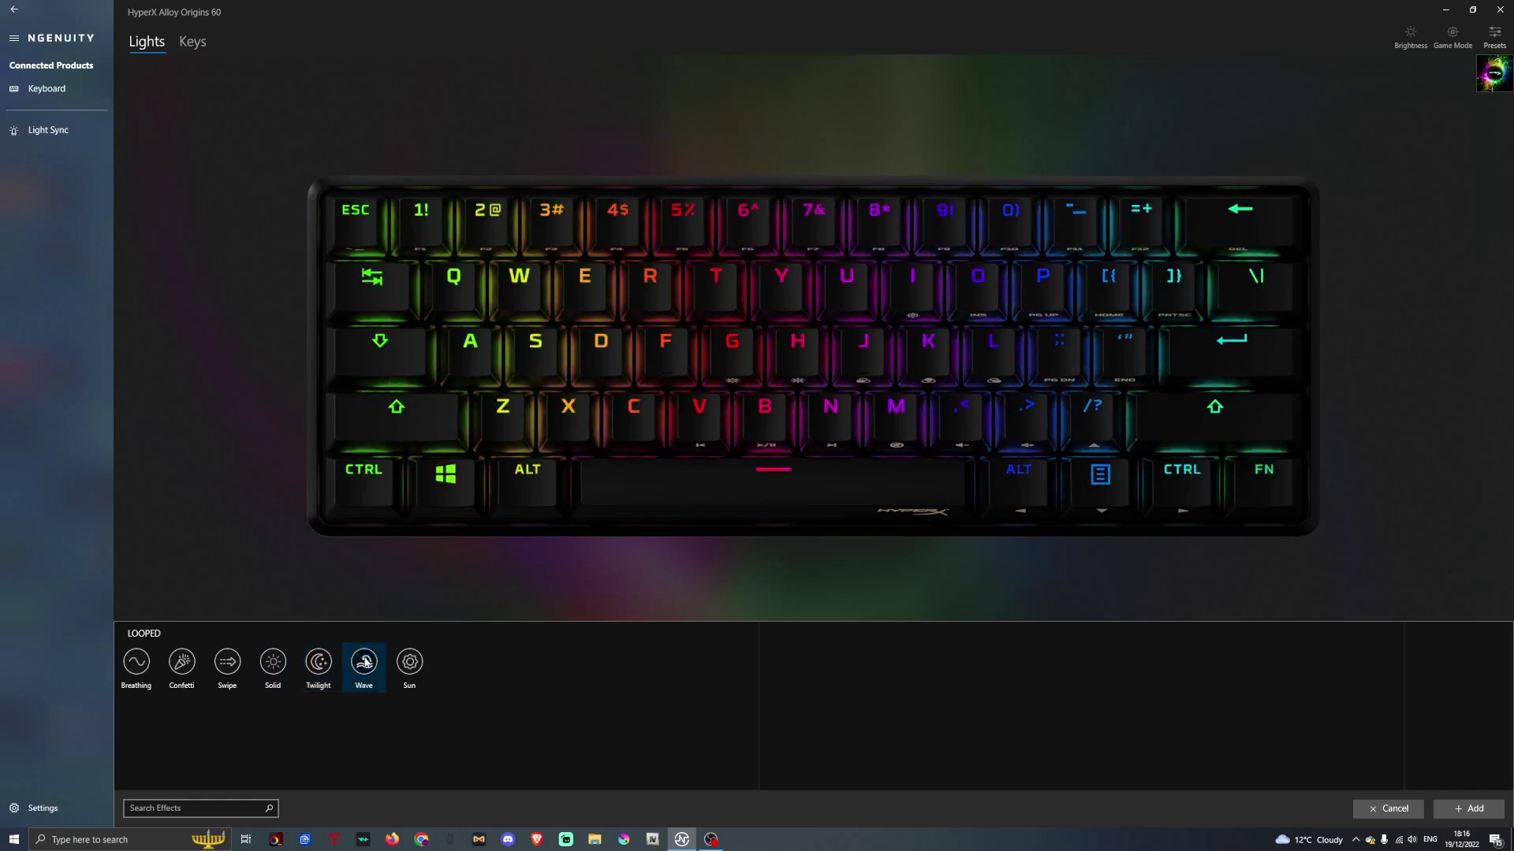
pyautogui.click(417, 665)
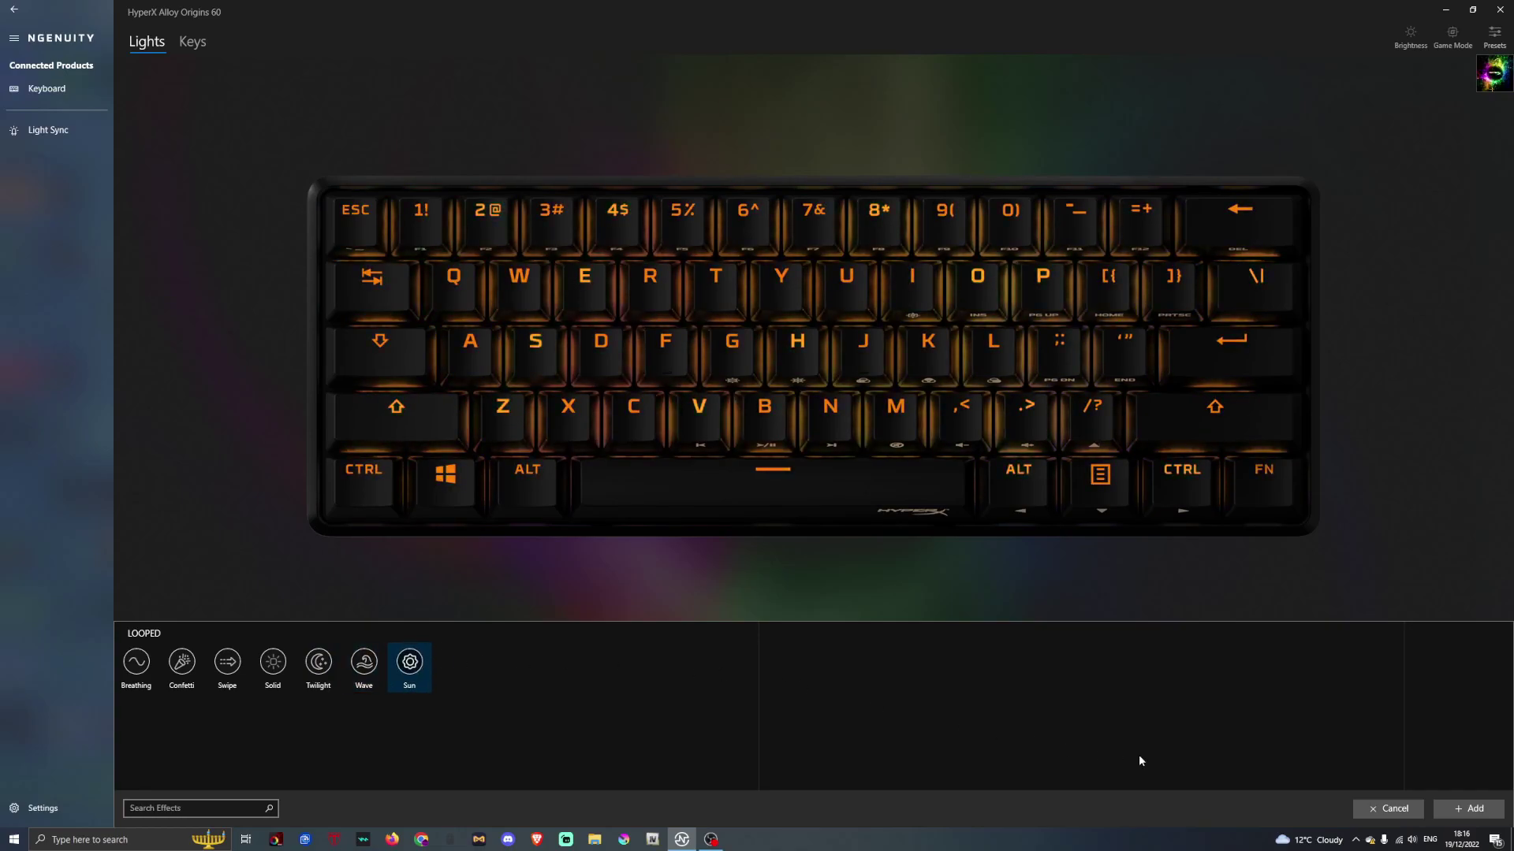
pyautogui.click(1401, 814)
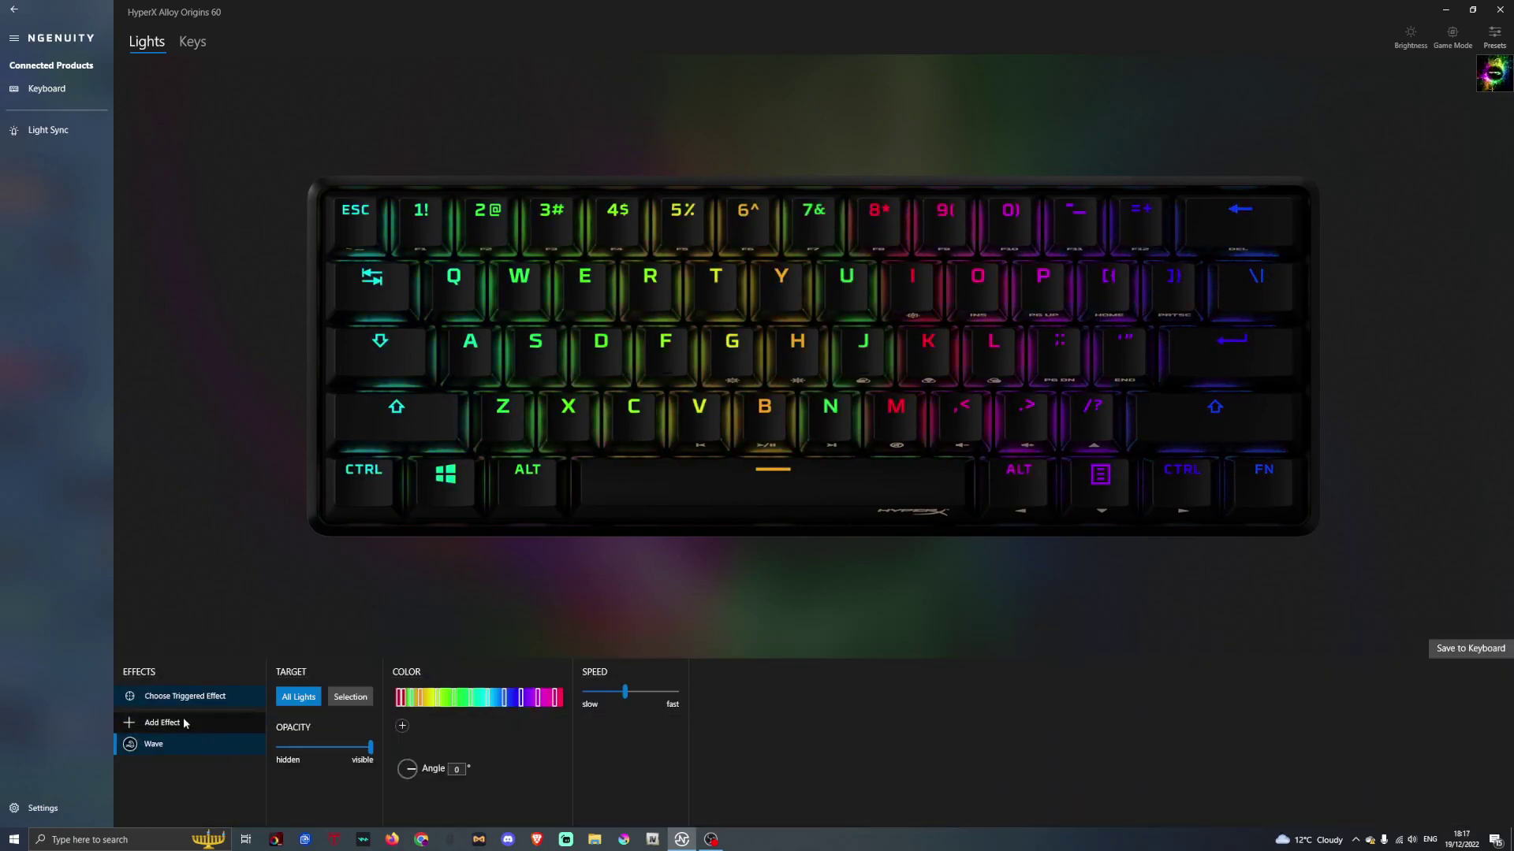
# Step: Hide and reshow the Wave effect layer, then nudge its opacity slightly
pyautogui.click(236, 745)
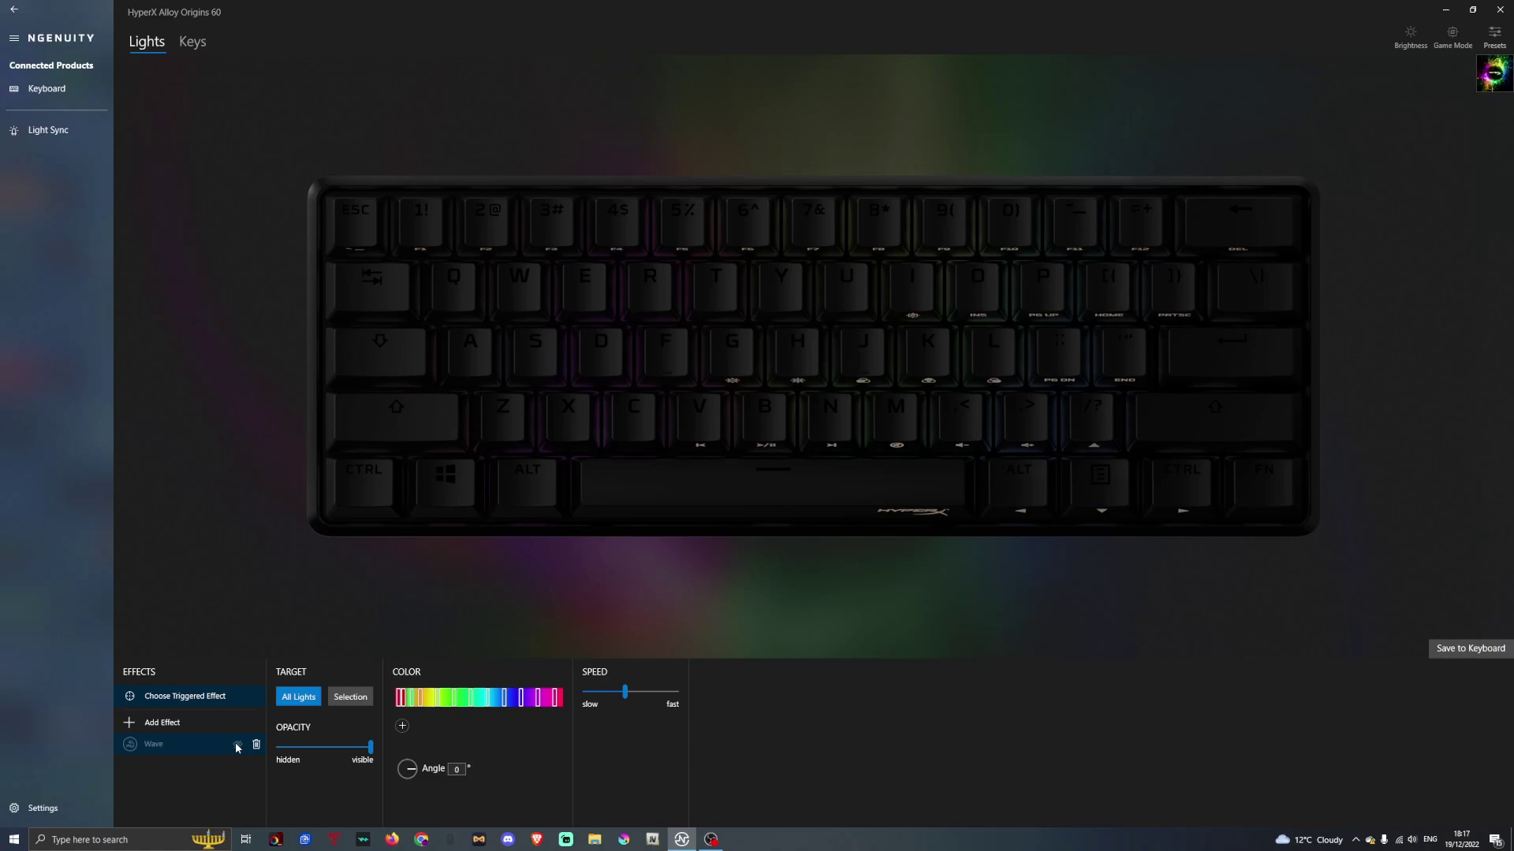
pyautogui.click(236, 745)
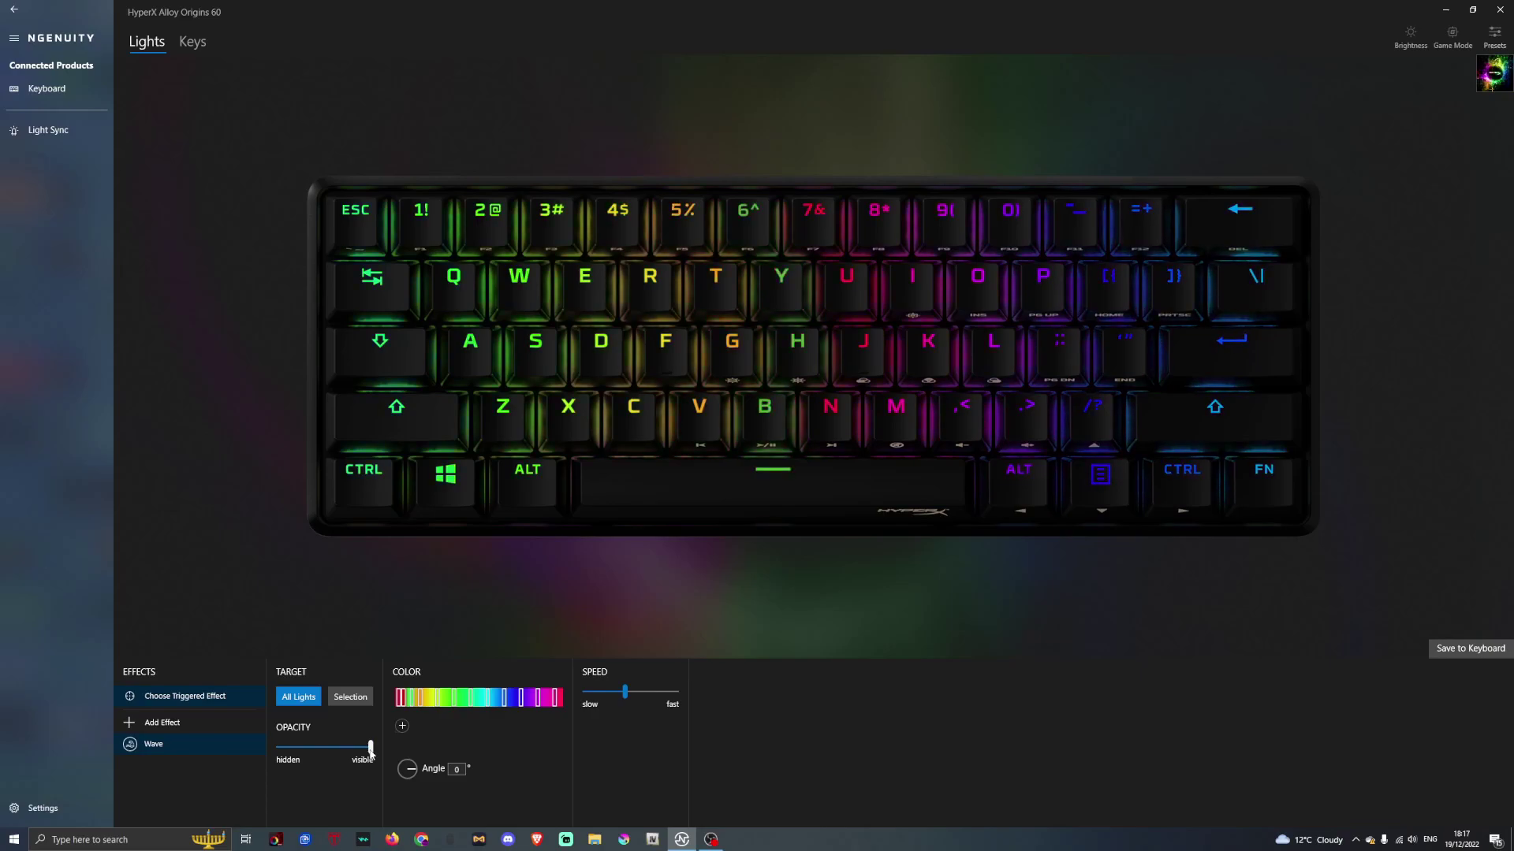
pyautogui.moveTo(370, 753)
pyautogui.mouseDown()
pyautogui.moveTo(280, 755)
pyautogui.moveTo(370, 749)
pyautogui.mouseUp()
# Step: Drop keyboard brightness to zero and back to full, then set the Wave target to All Lights
pyautogui.click(1410, 36)
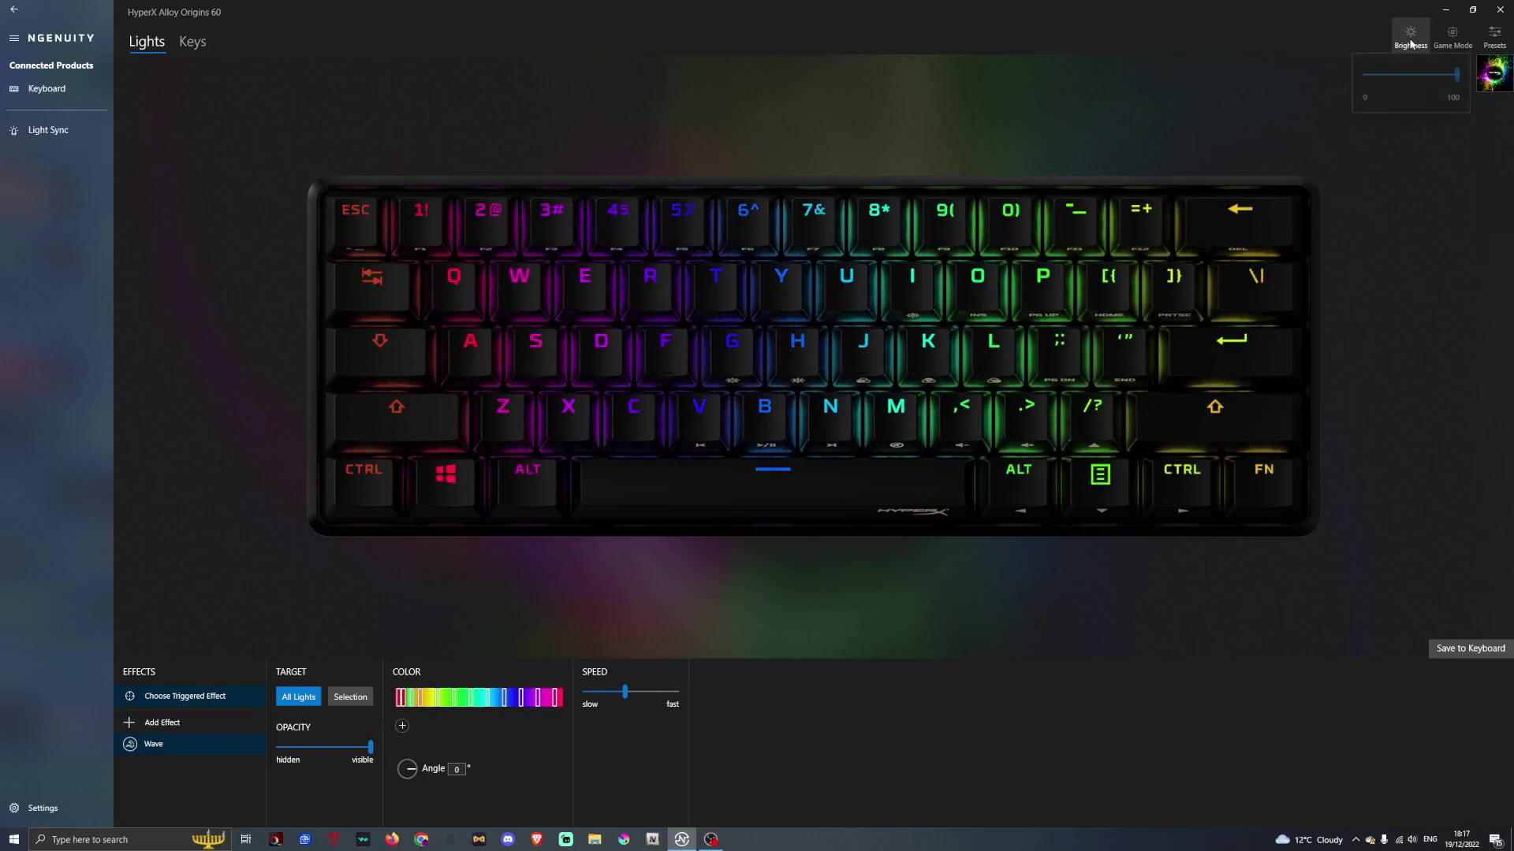
pyautogui.moveTo(1457, 78); pyautogui.dragTo(1349, 80)
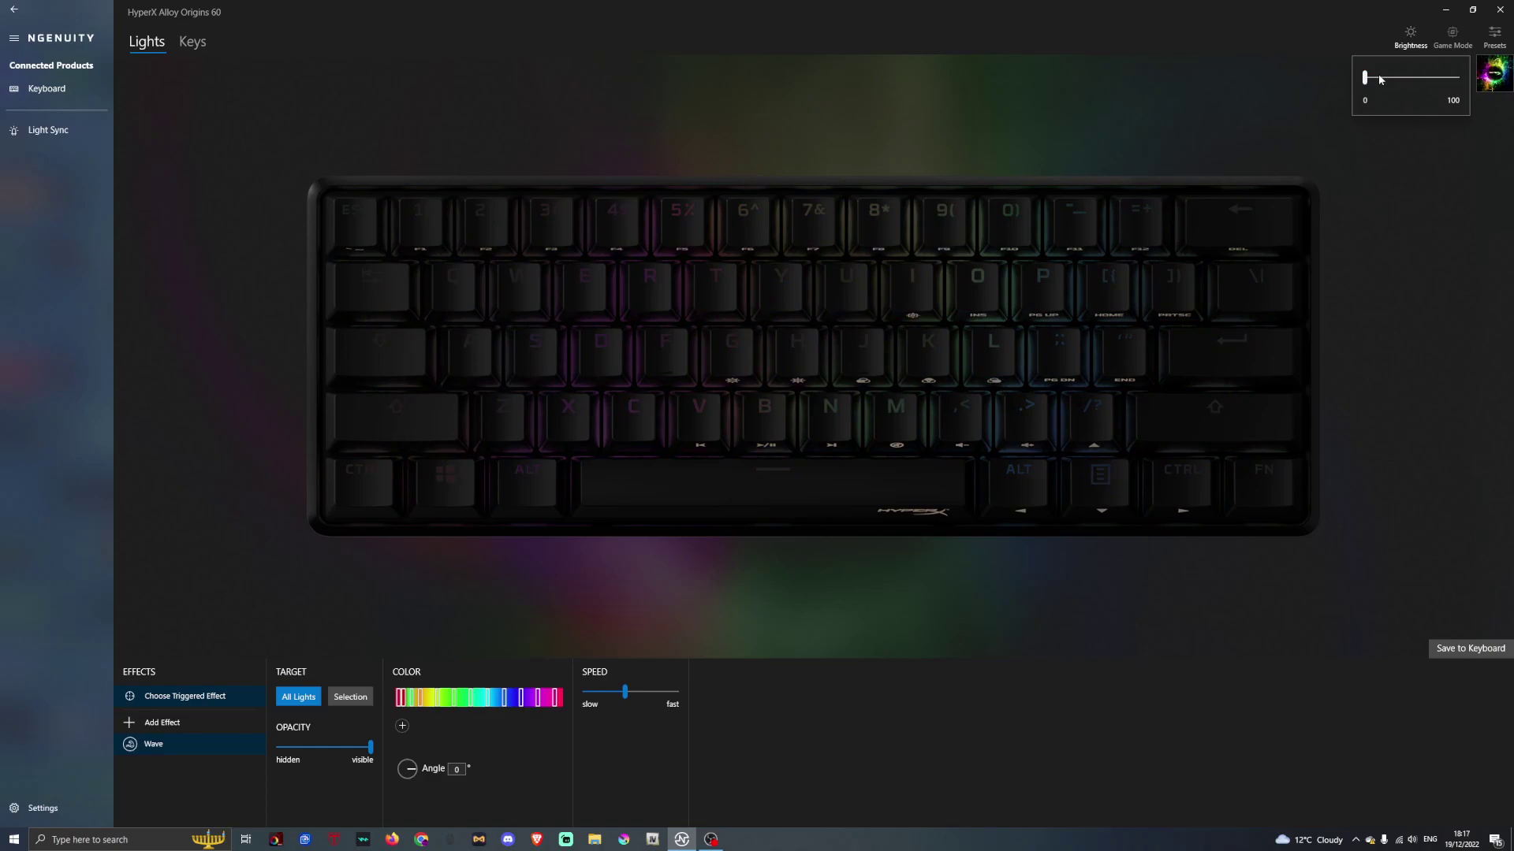
pyautogui.moveTo(1378, 77); pyautogui.dragTo(1457, 77)
pyautogui.click(889, 409)
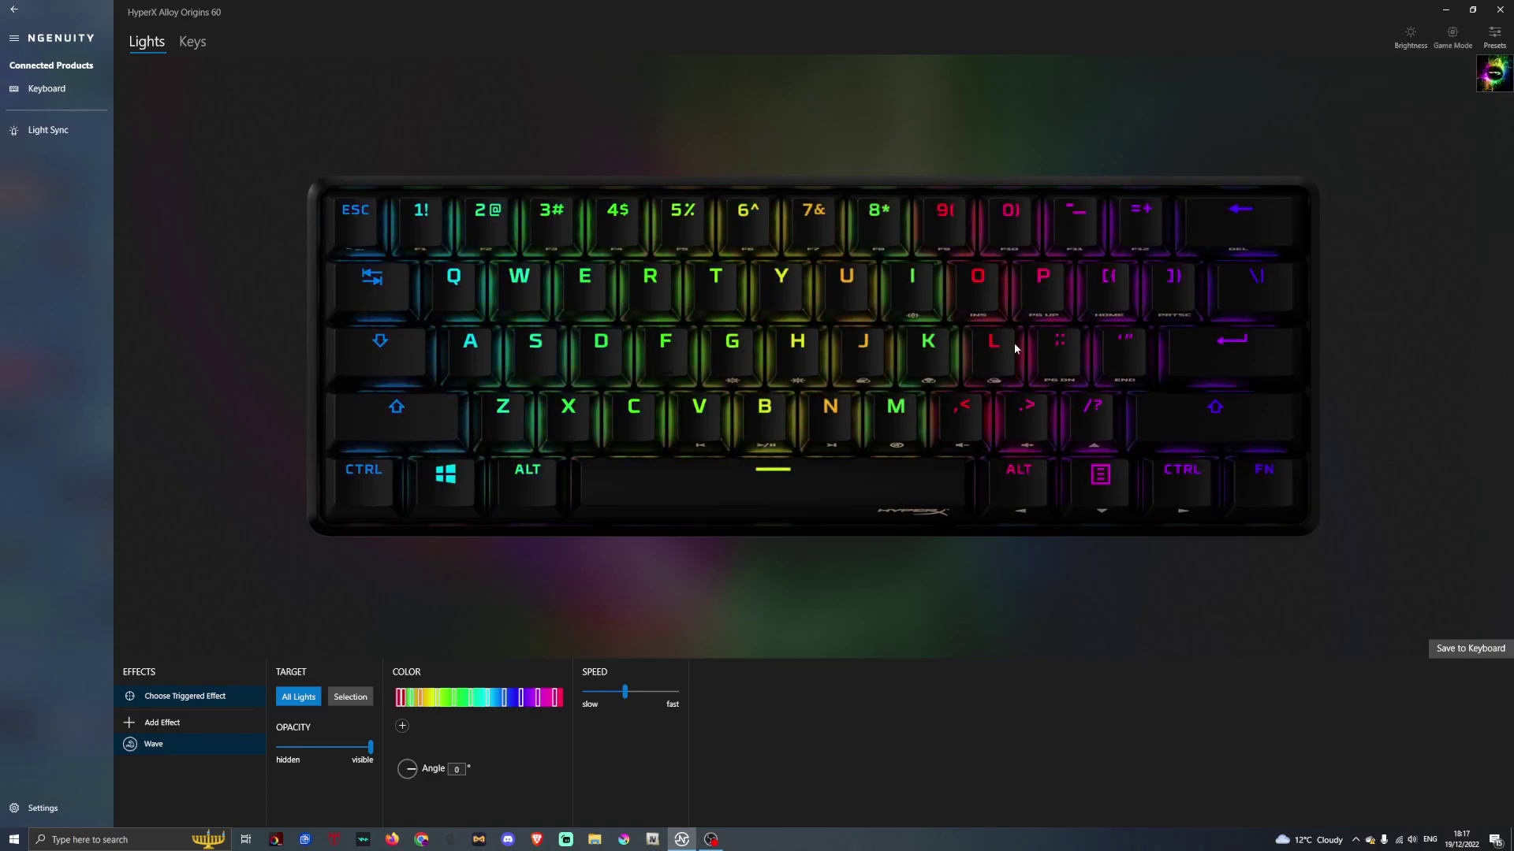
pyautogui.click(351, 698)
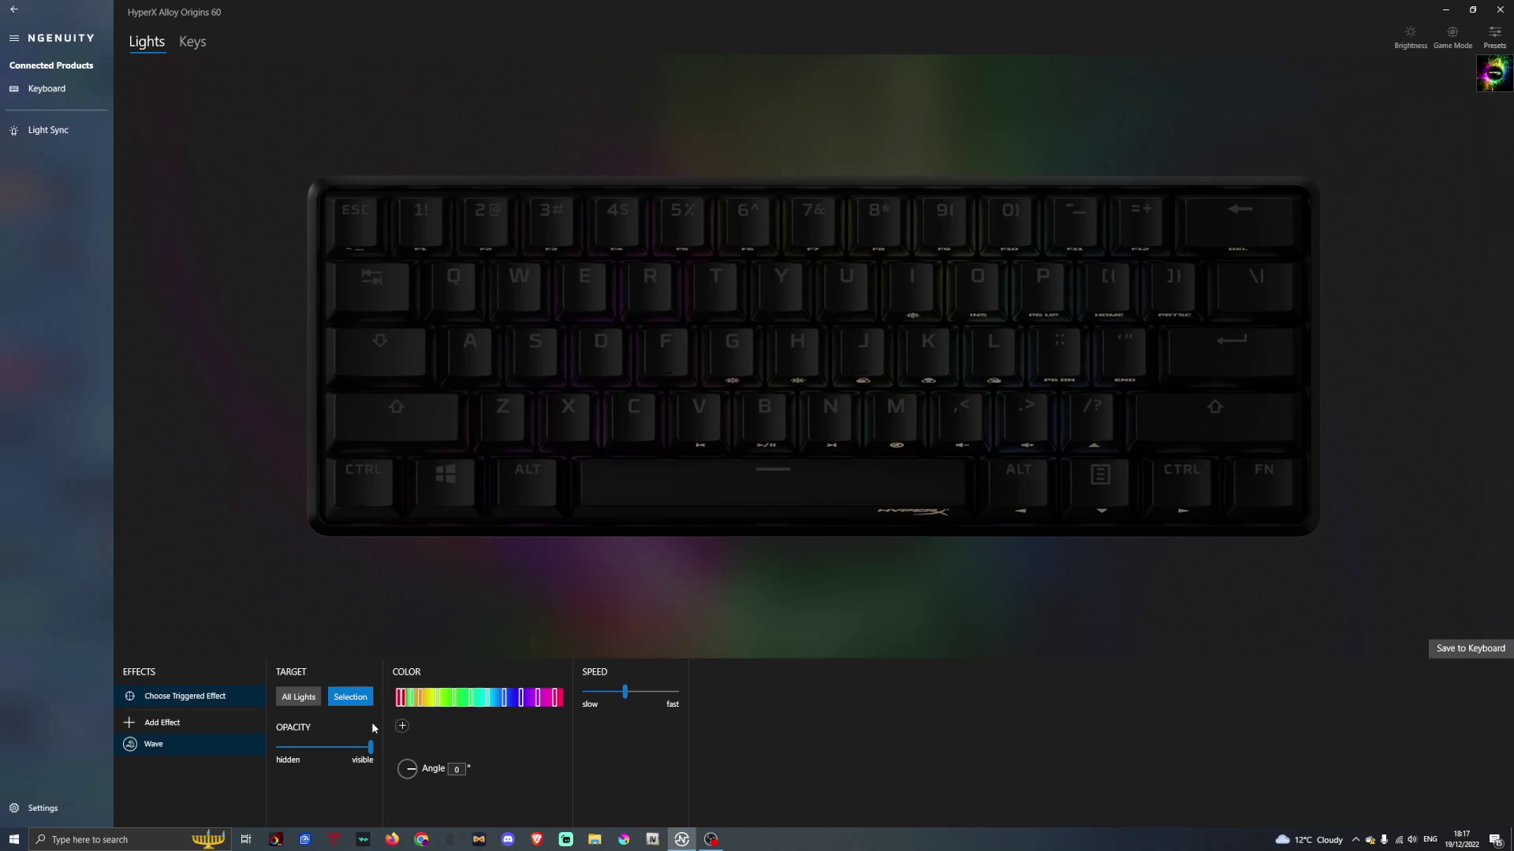
pyautogui.click(311, 698)
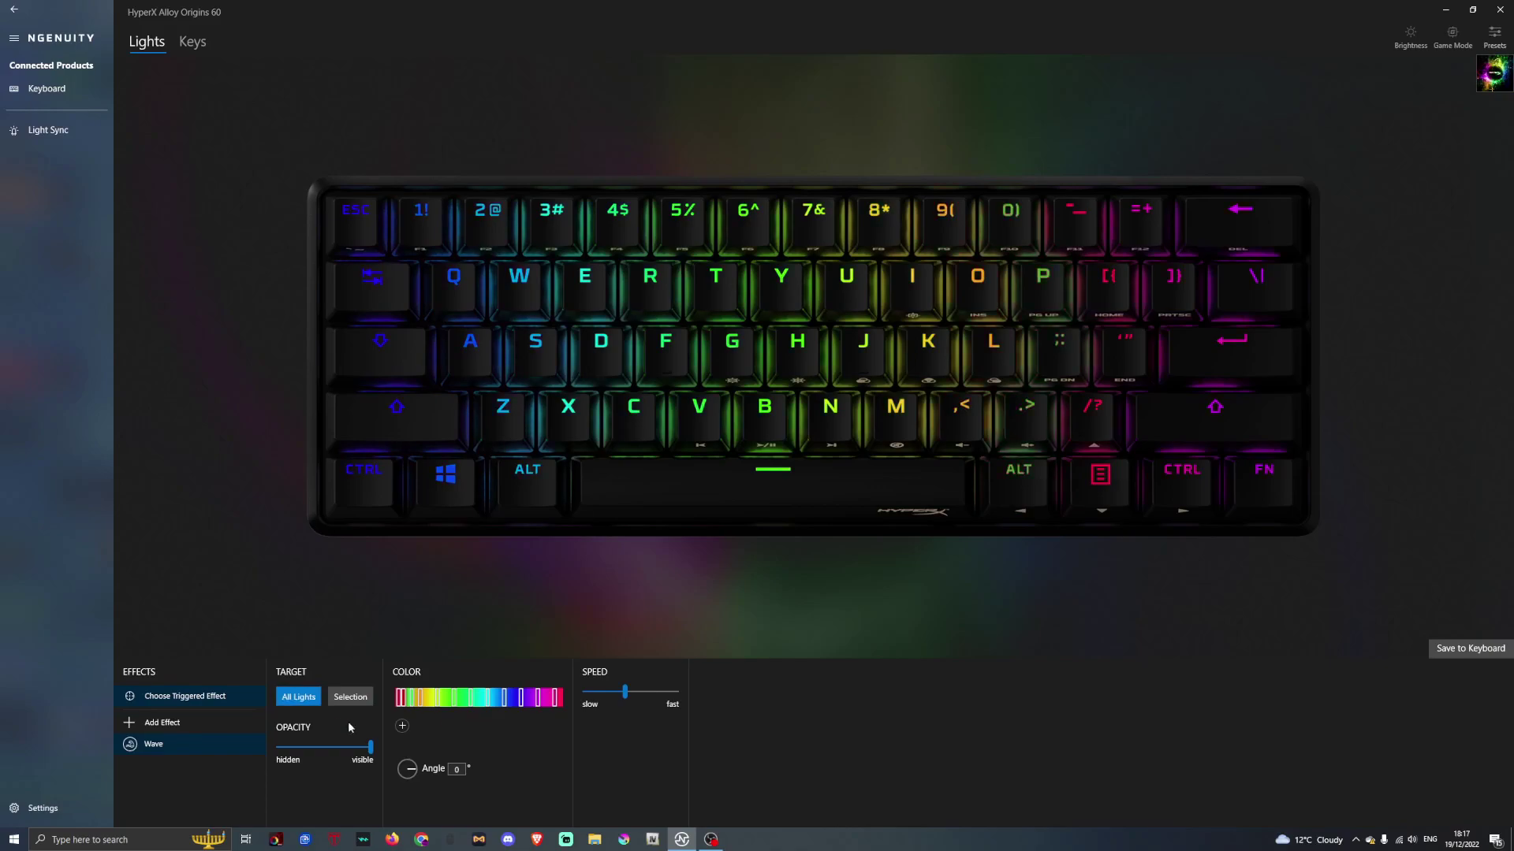
# Step: Change one Wave gradient colour stop from yellow-green to blue
pyautogui.click(512, 697)
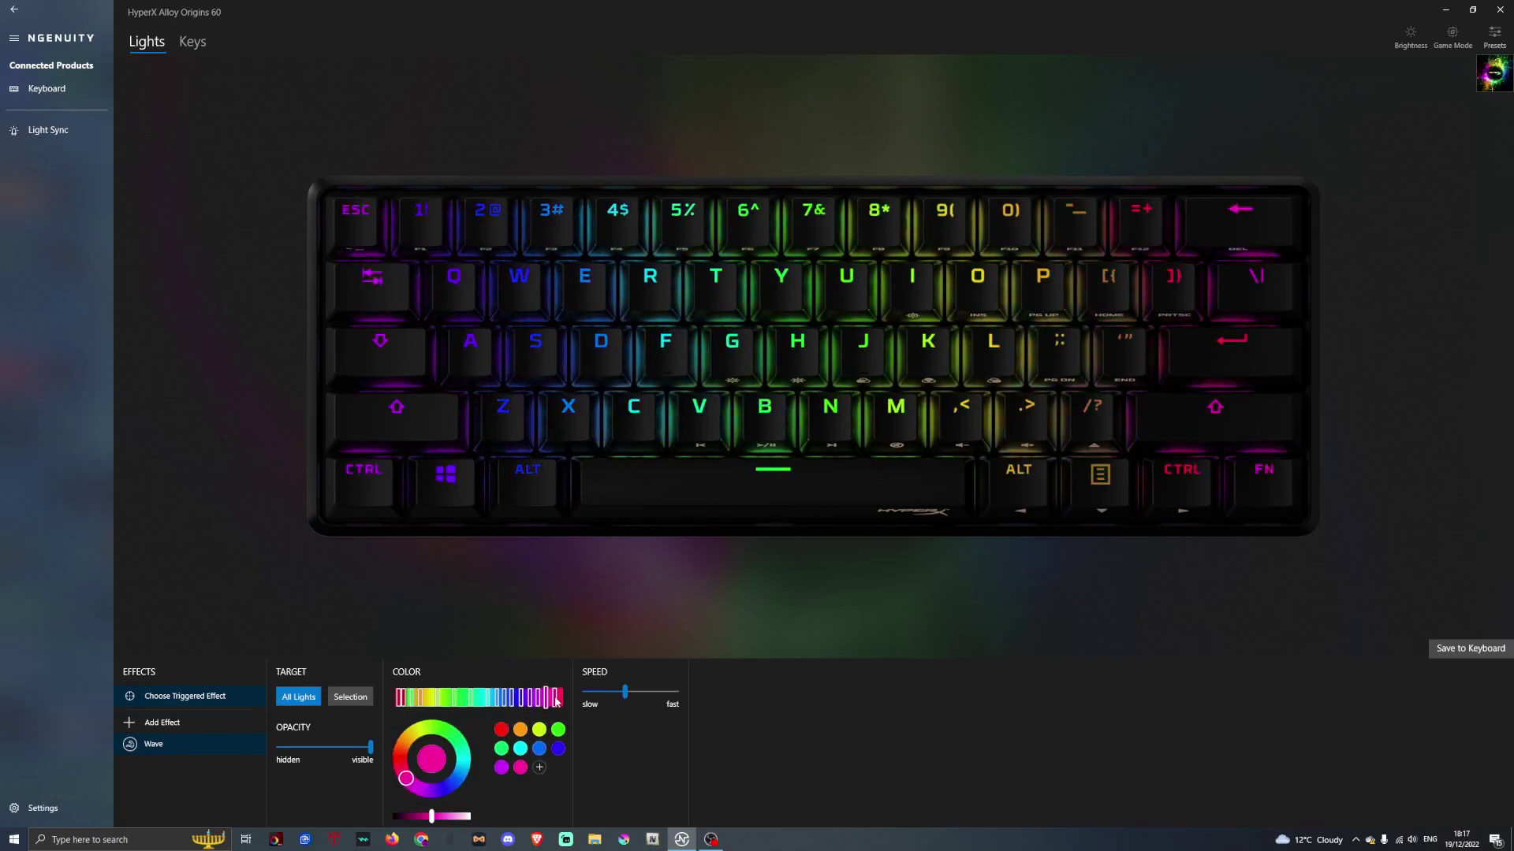
pyautogui.click(436, 698)
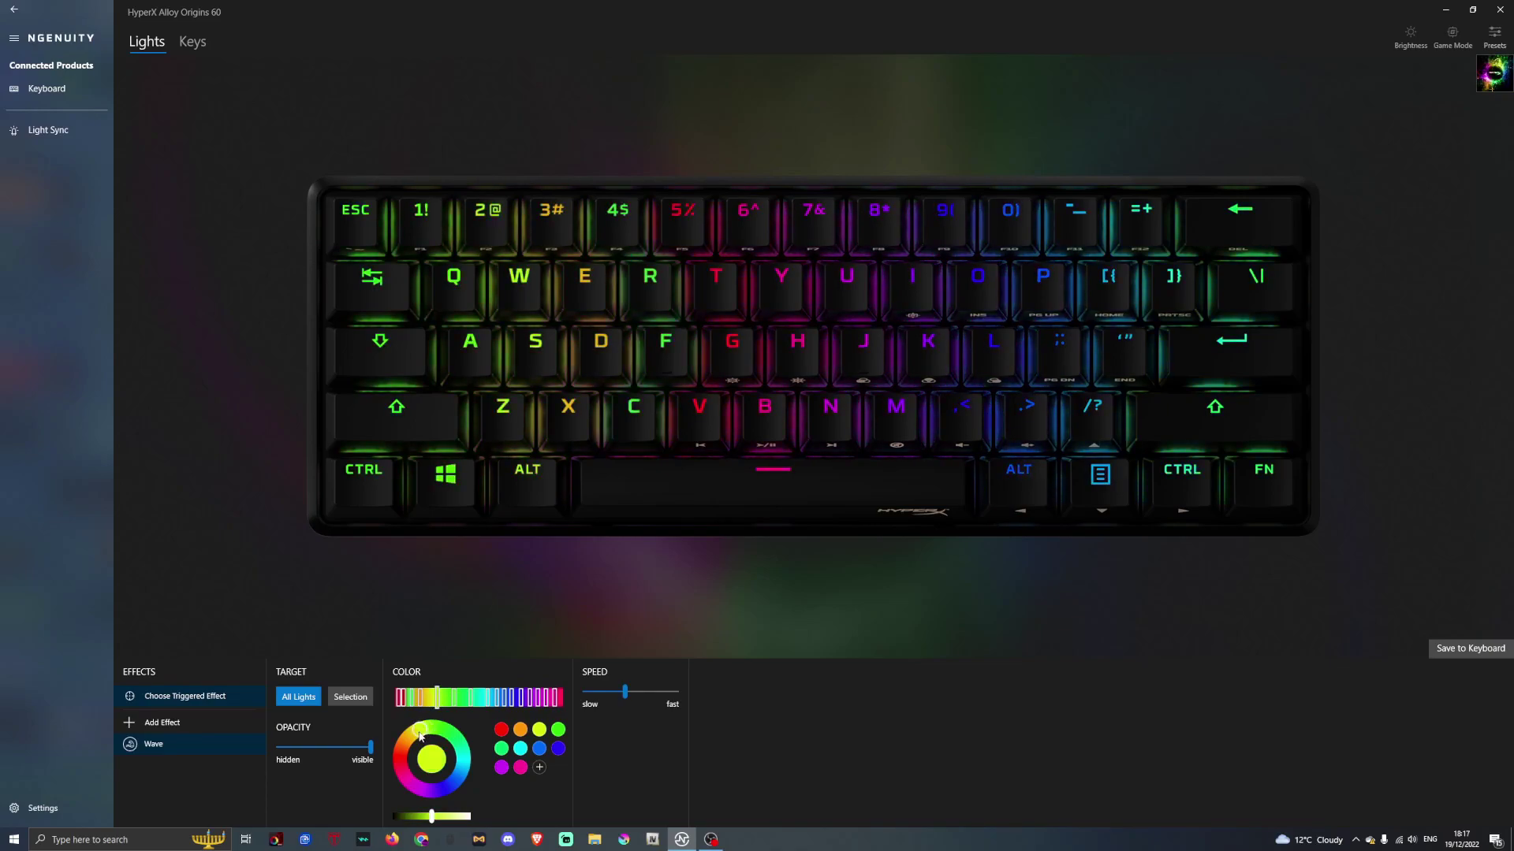
pyautogui.moveTo(421, 727); pyautogui.dragTo(424, 818)
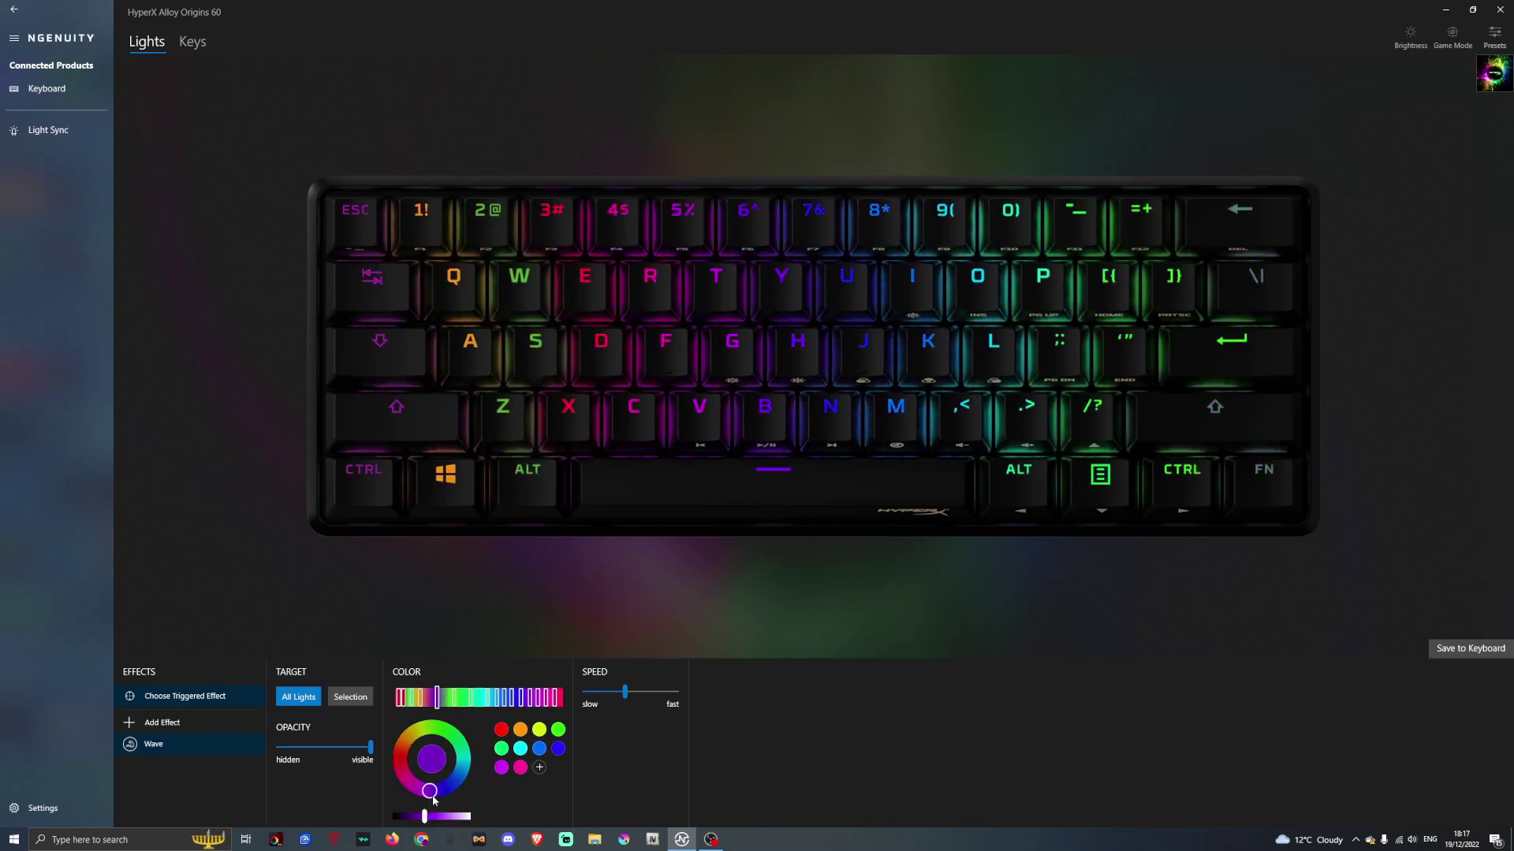
# Step: Push the wave speed to its fastest, 100, then slow it to nearly its slowest
pyautogui.click(625, 692)
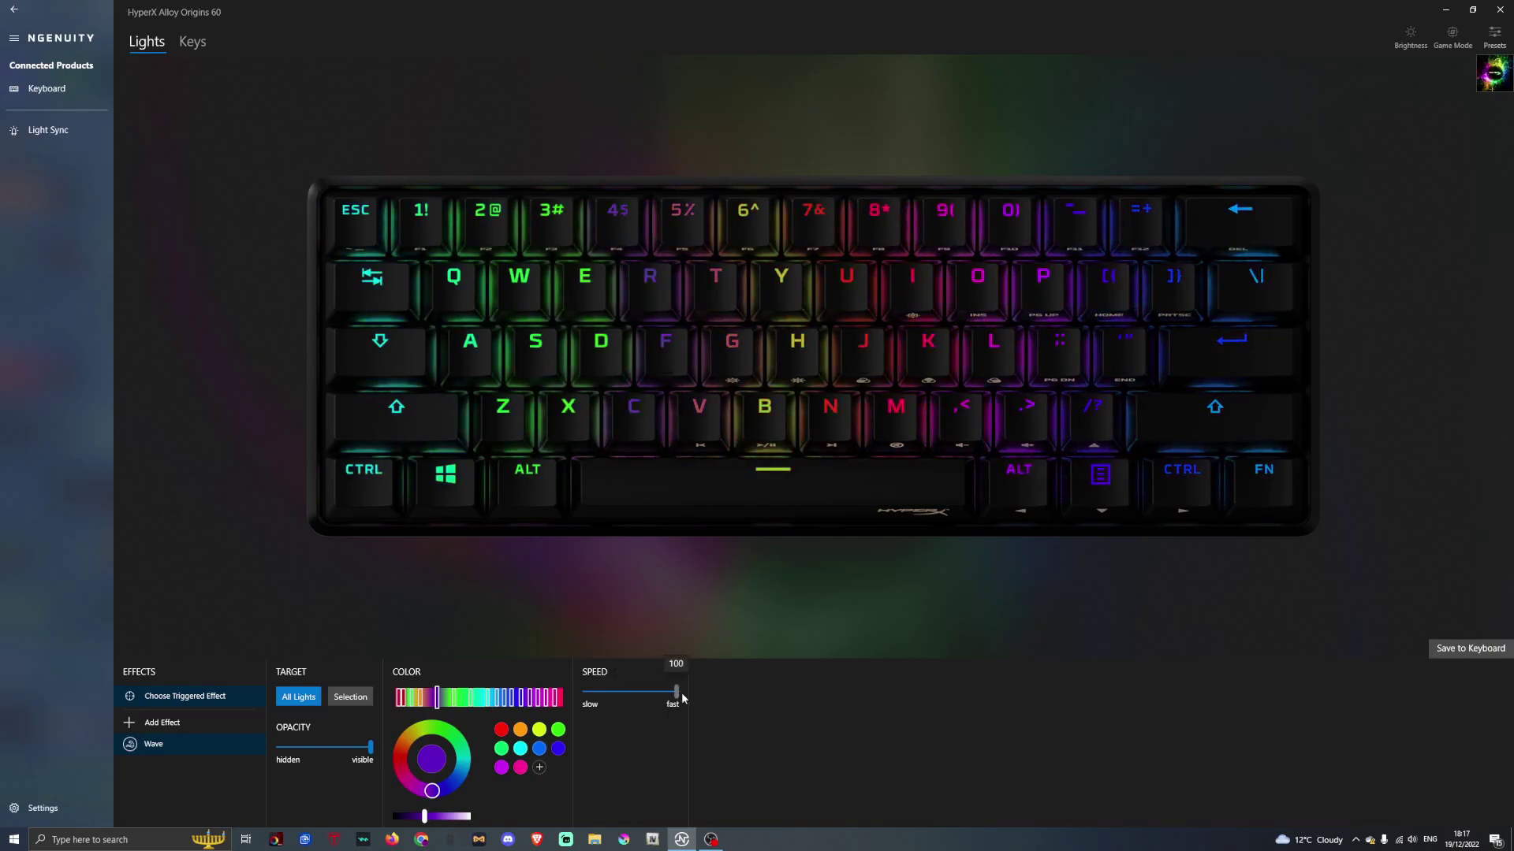
pyautogui.moveTo(683, 695); pyautogui.dragTo(683, 695)
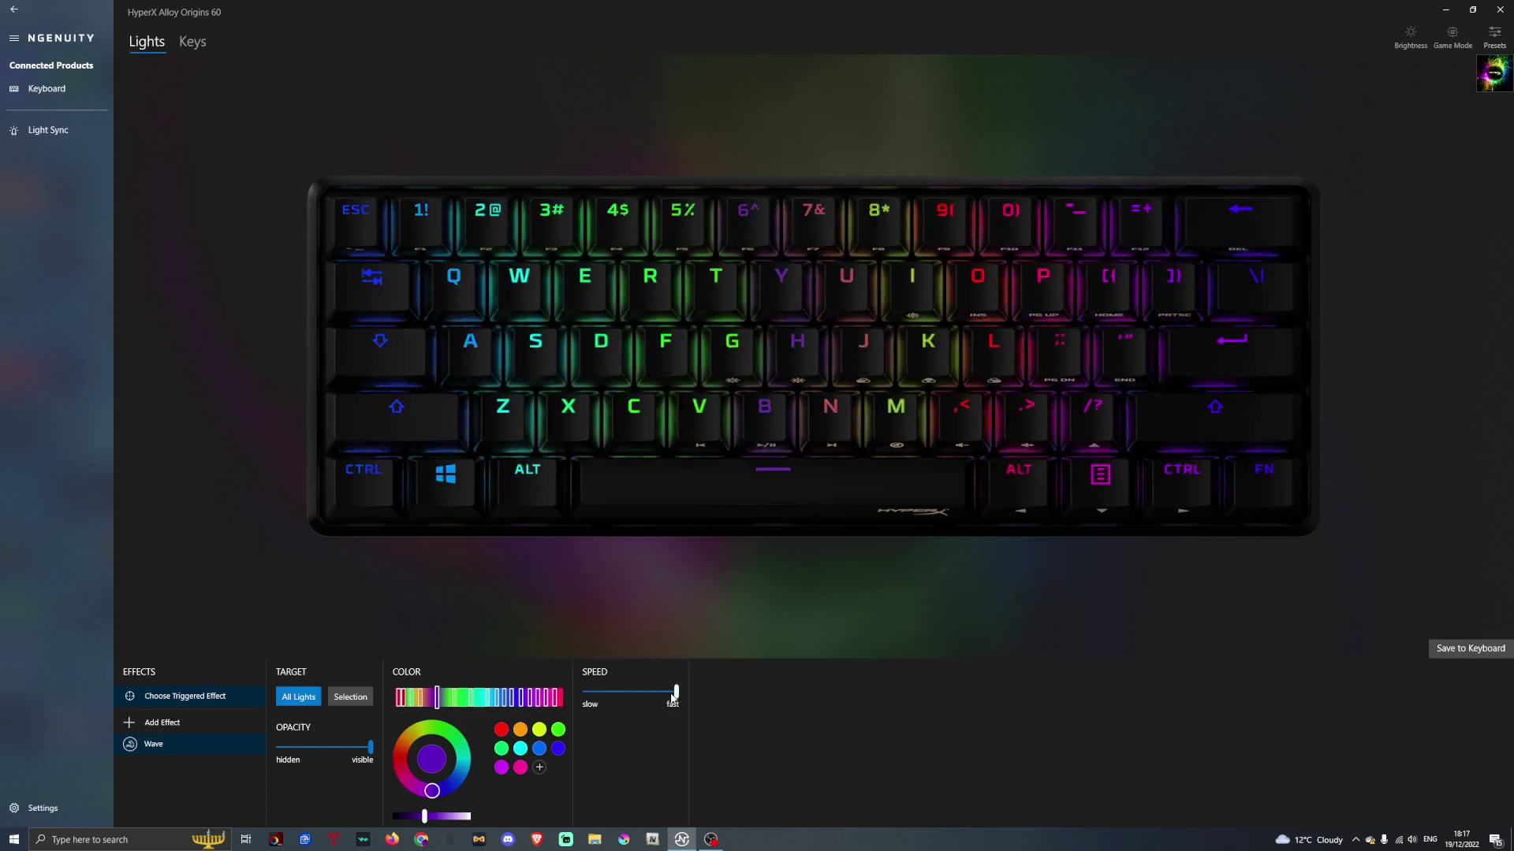
pyautogui.moveTo(669, 699); pyautogui.dragTo(590, 698)
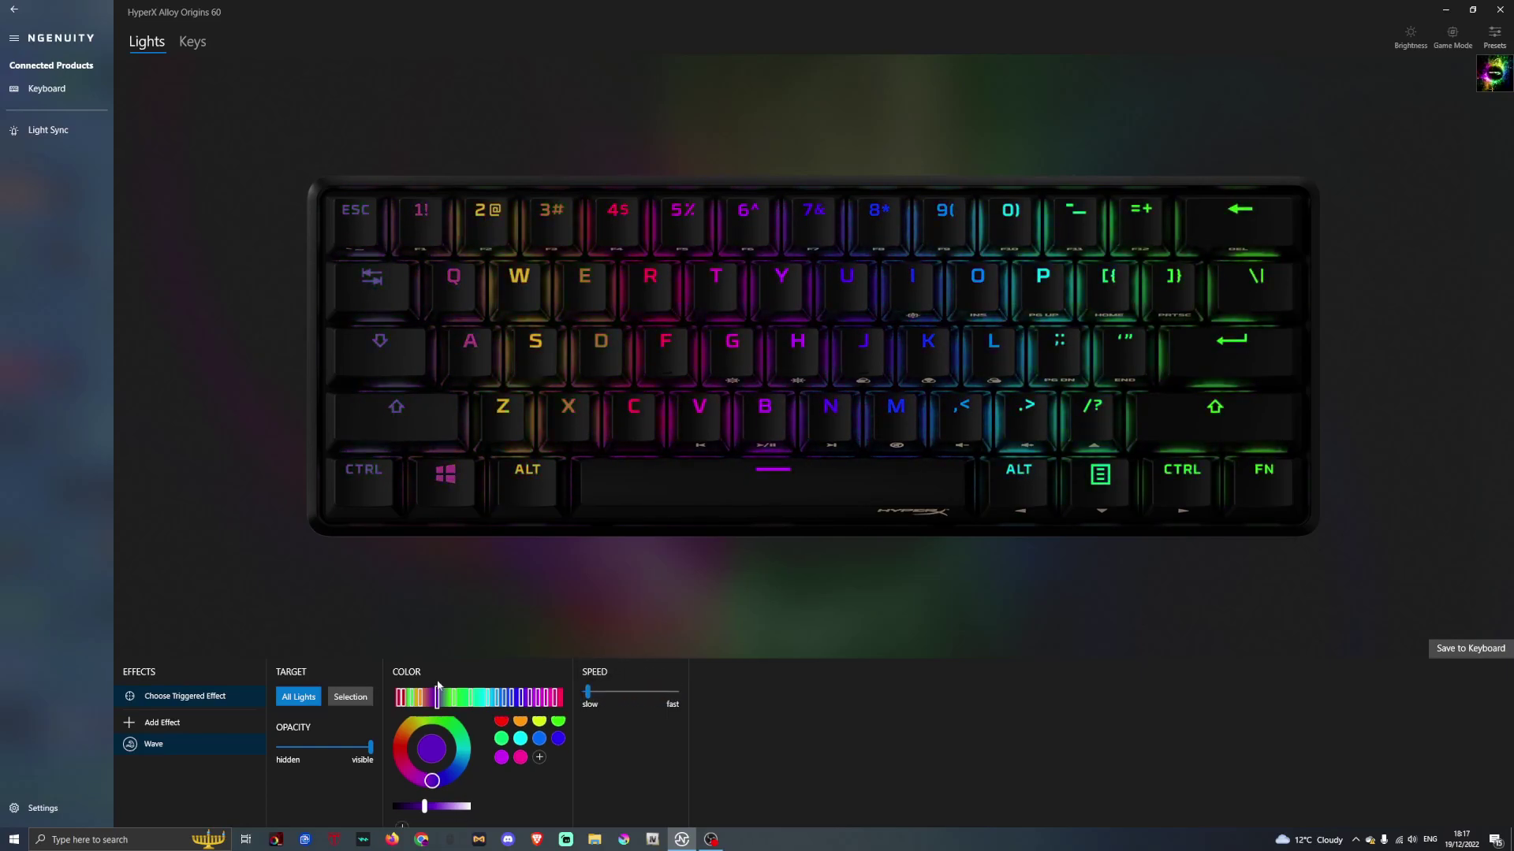
# Step: Set wave speed to about 50 and sweep the angle through 130°, 179°, 103°, 263°, 339°, ending at 0°
pyautogui.click(620, 693)
pyautogui.moveTo(620, 696); pyautogui.dragTo(635, 692)
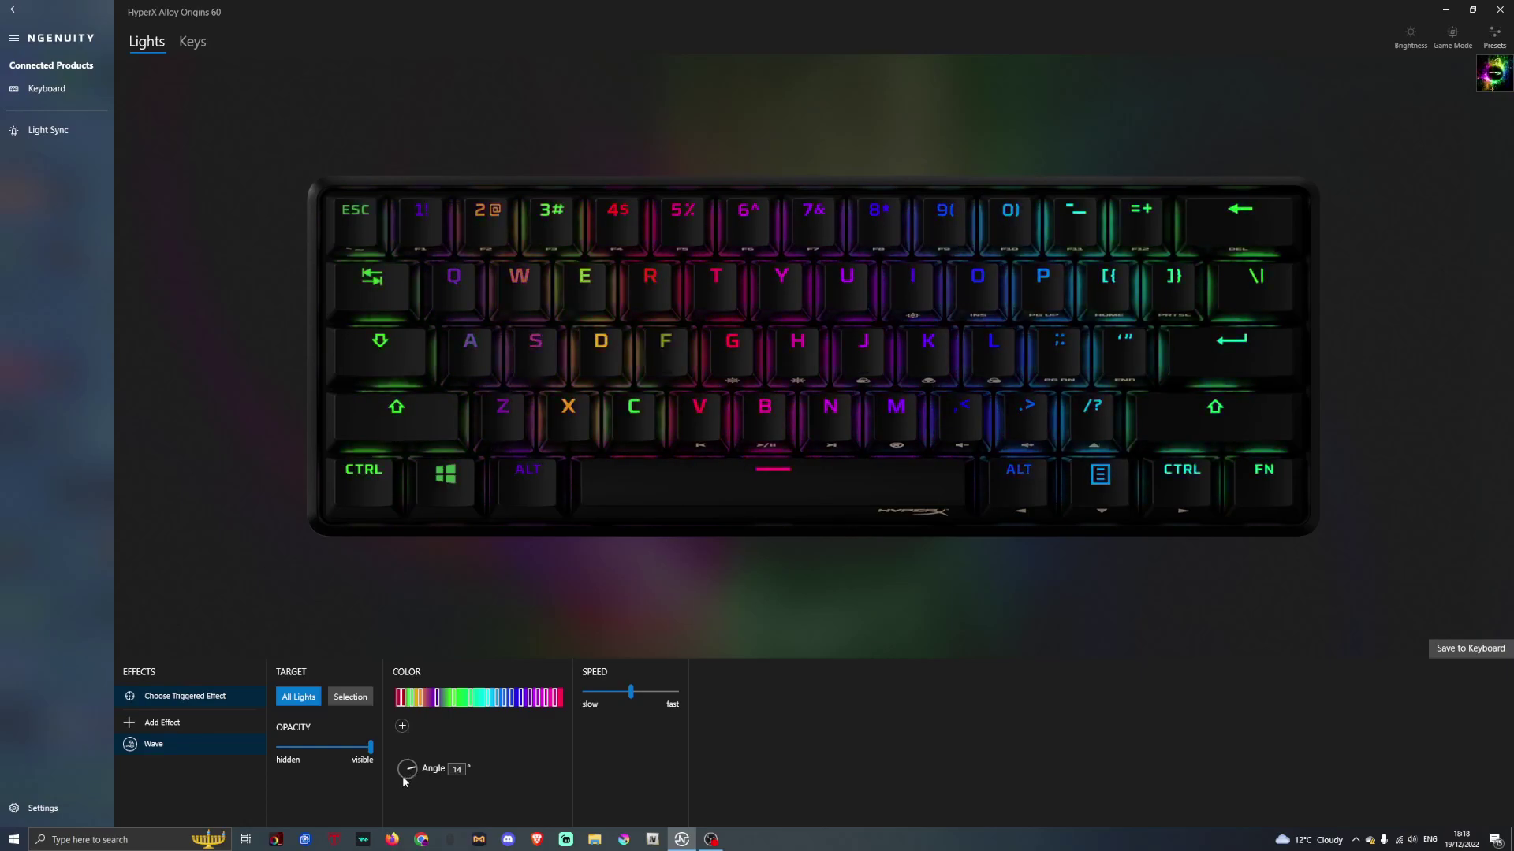
pyautogui.moveTo(402, 776); pyautogui.dragTo(405, 766)
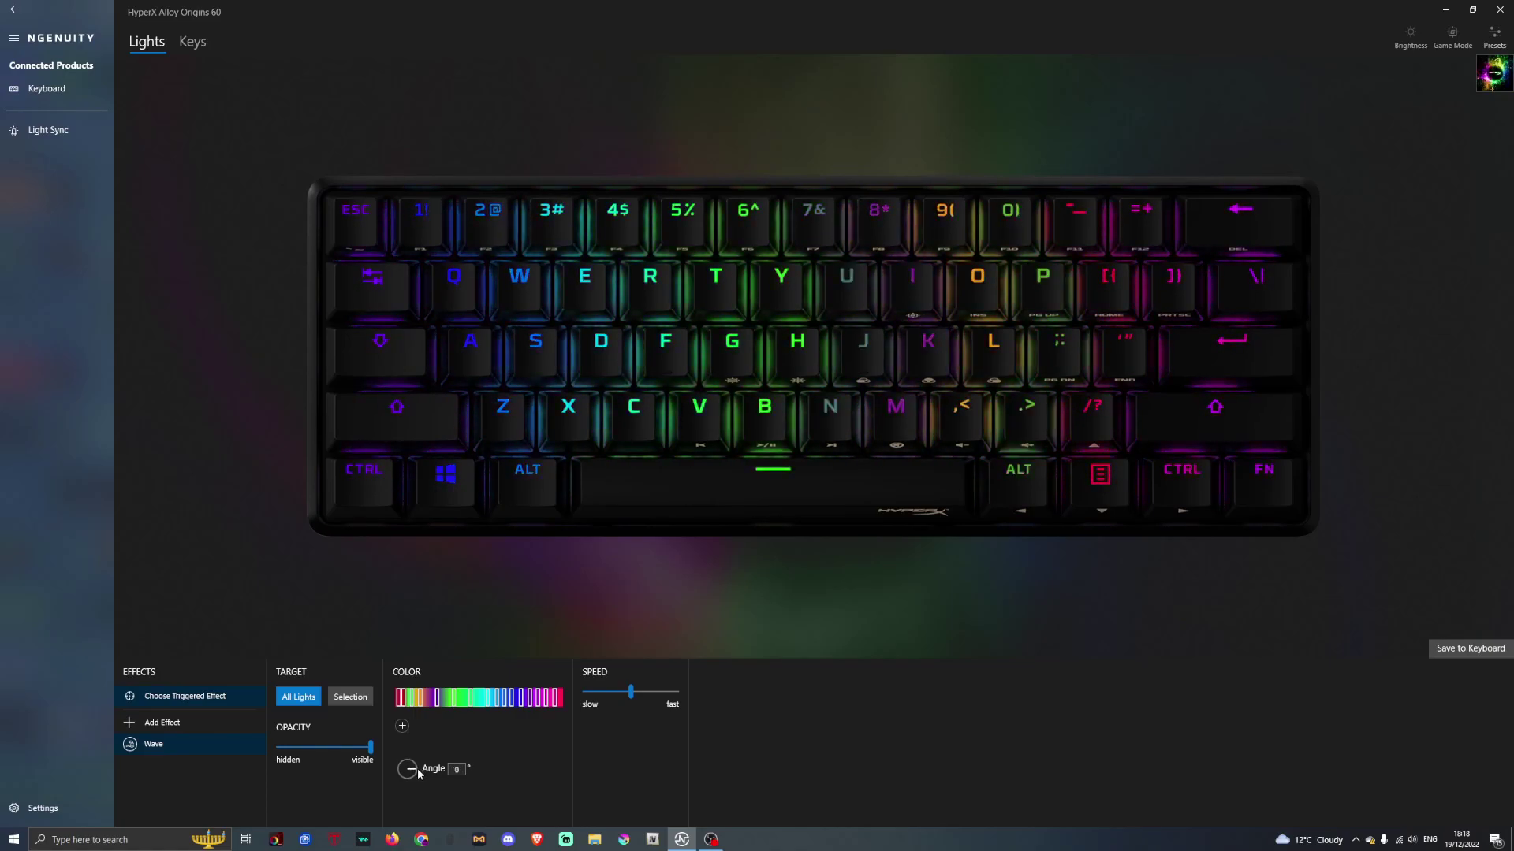
pyautogui.moveTo(418, 768); pyautogui.dragTo(380, 767)
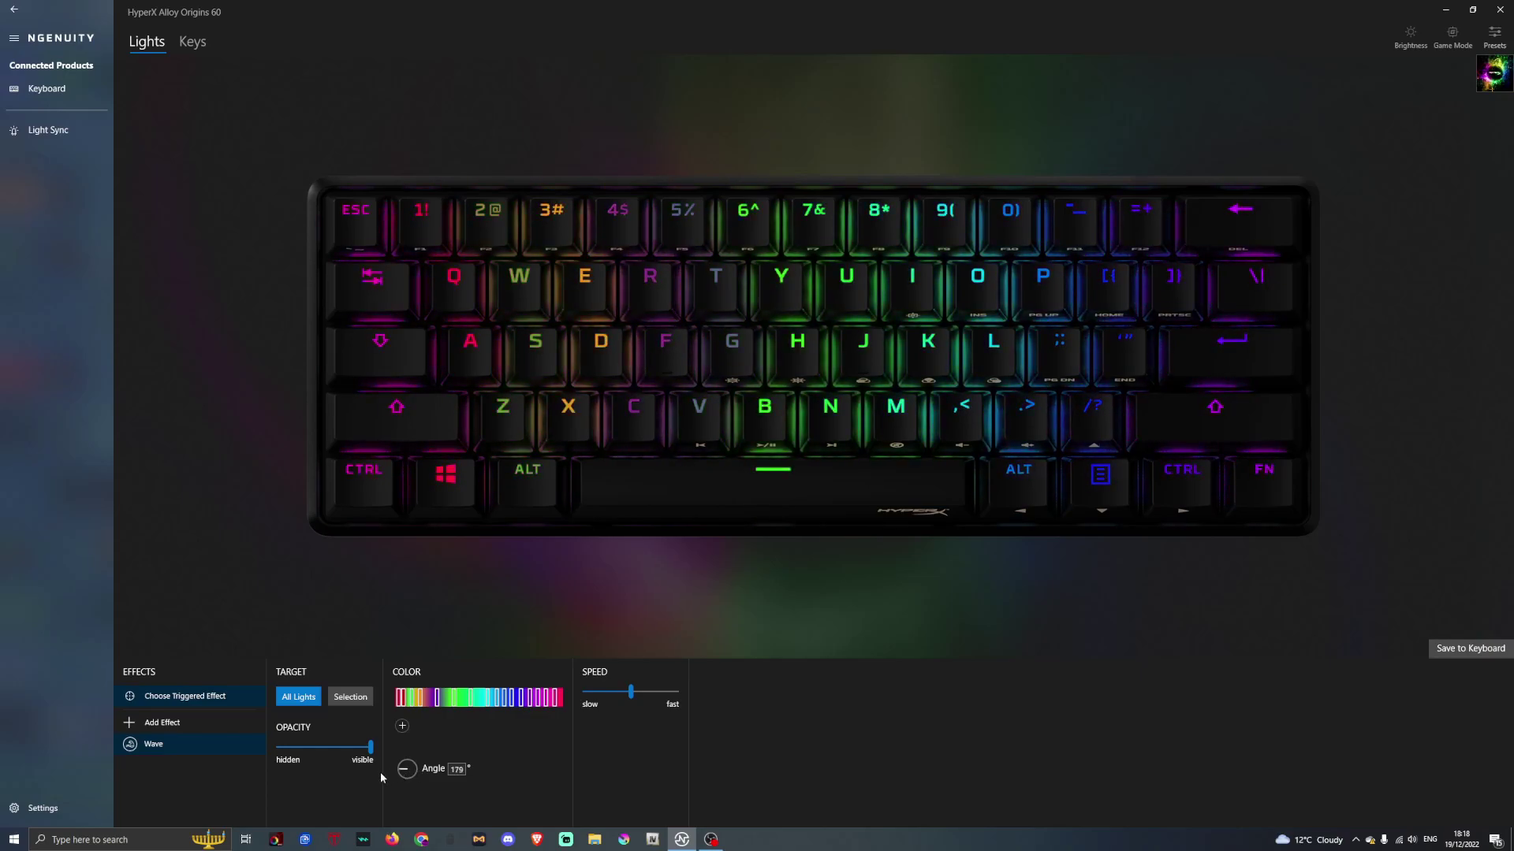
pyautogui.moveTo(380, 773); pyautogui.dragTo(410, 755)
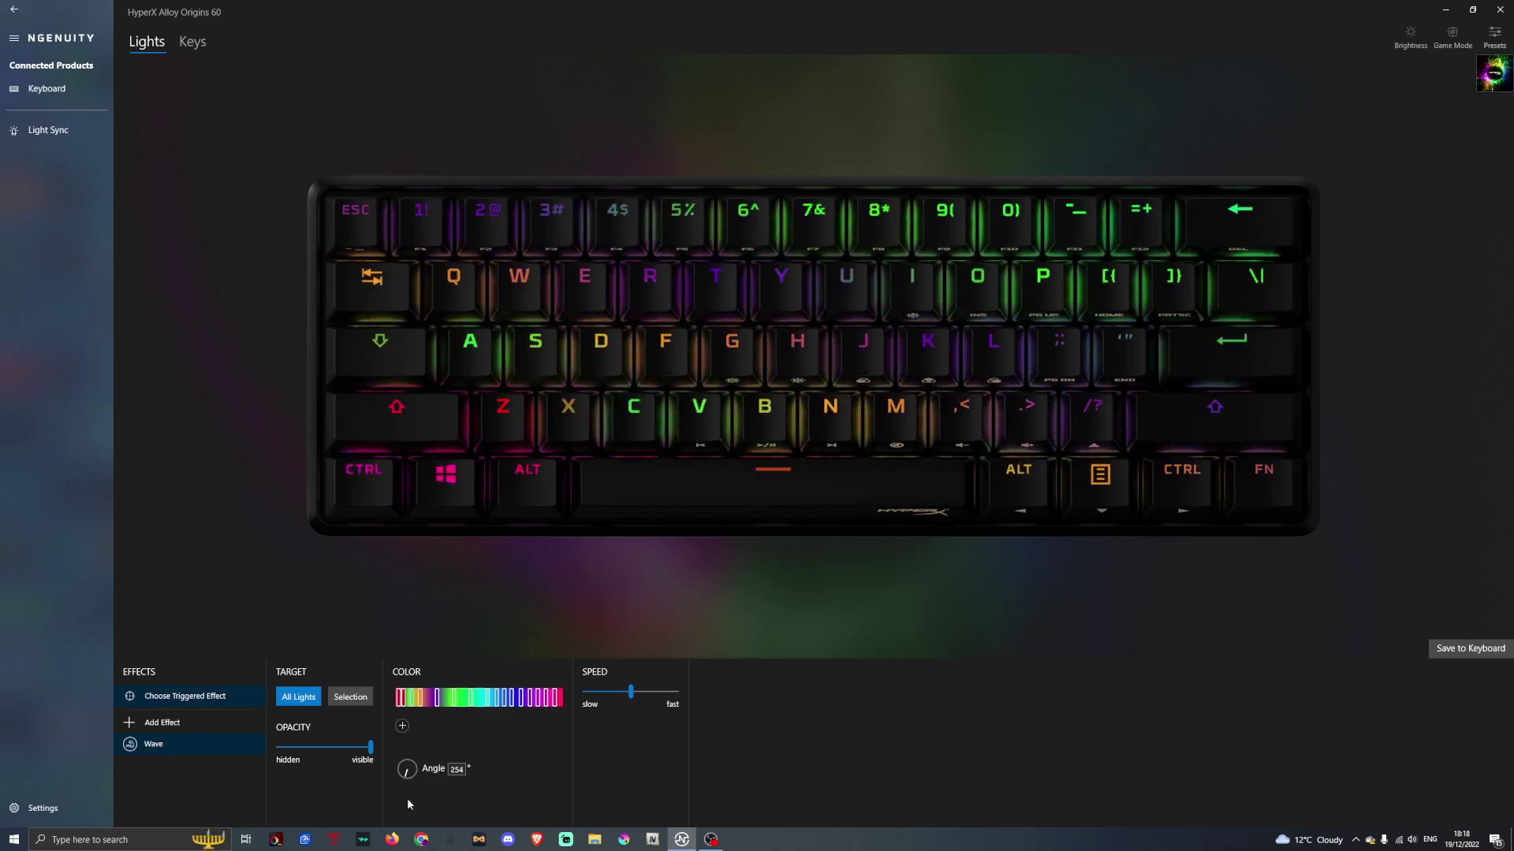
pyautogui.moveTo(409, 804); pyautogui.dragTo(399, 762)
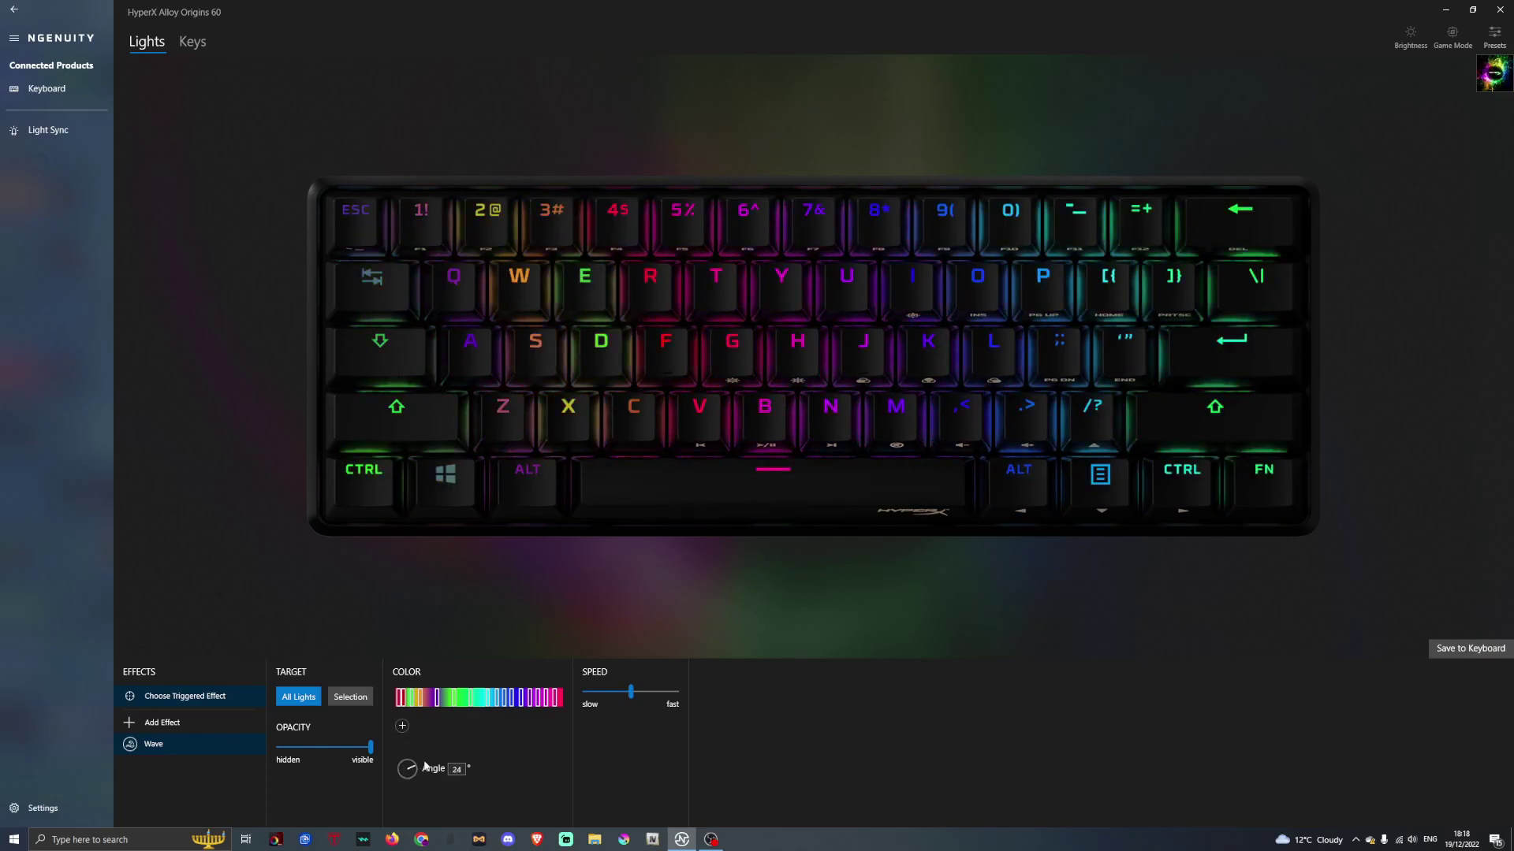
pyautogui.moveTo(391, 779); pyautogui.dragTo(415, 768)
pyautogui.click(1449, 651)
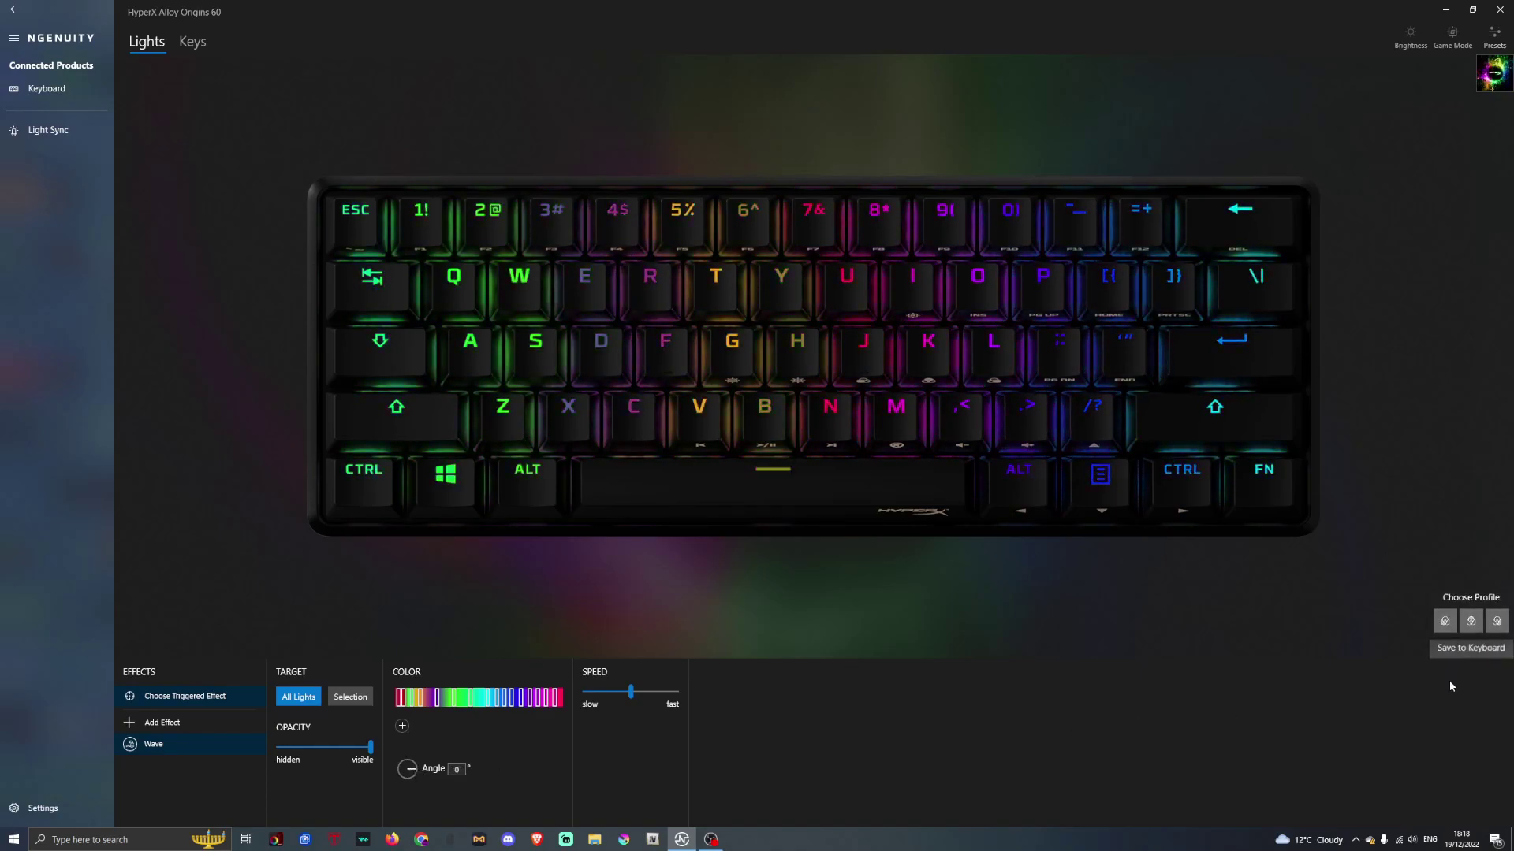
pyautogui.click(1430, 726)
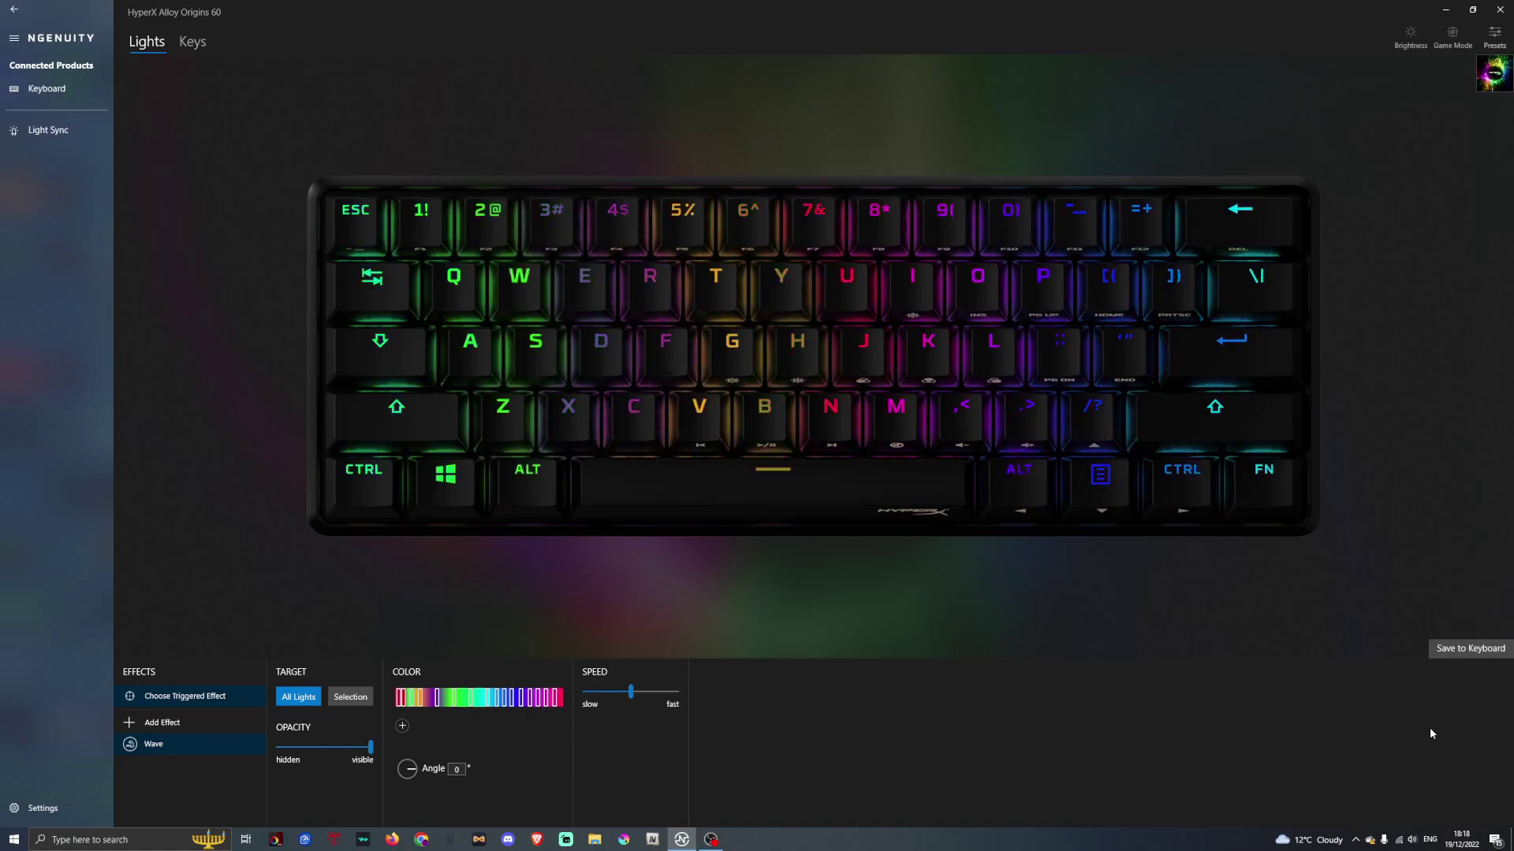
pyautogui.click(1494, 36)
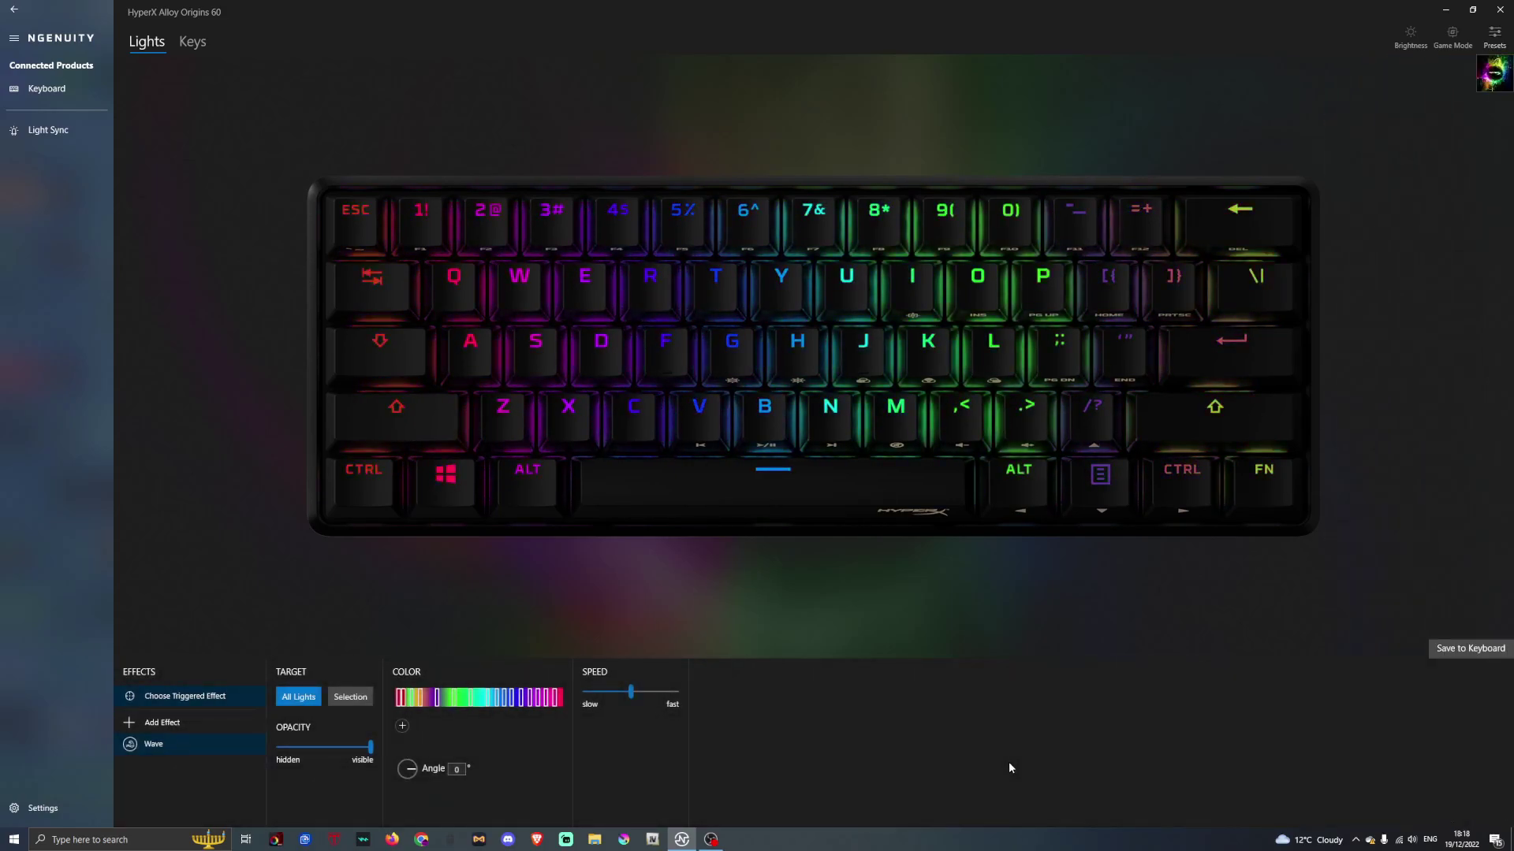
pyautogui.click(157, 723)
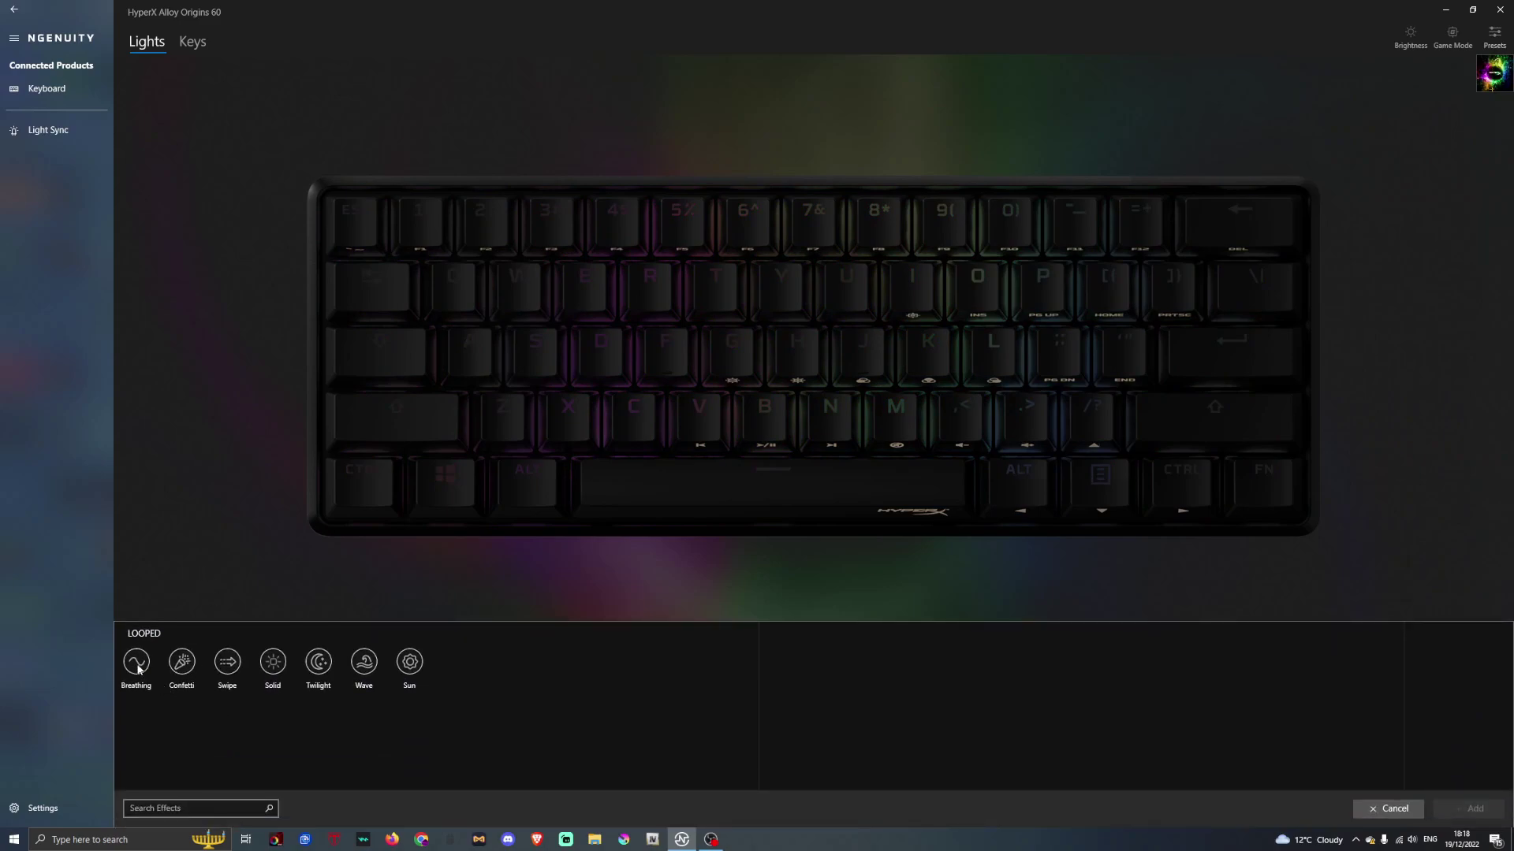
pyautogui.click(737, 581)
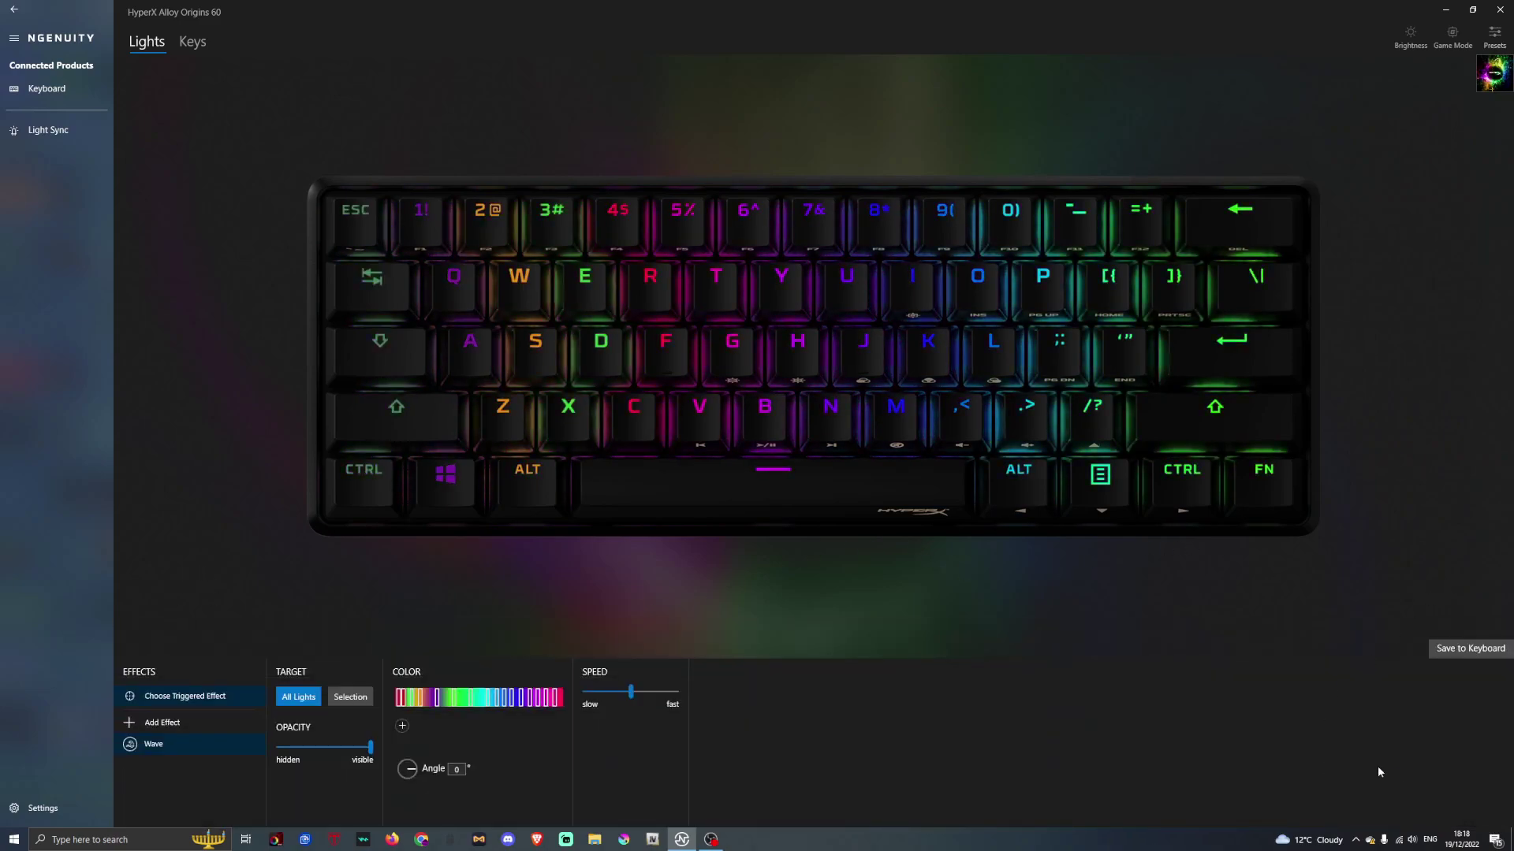
pyautogui.click(1451, 39)
pyautogui.click(1432, 76)
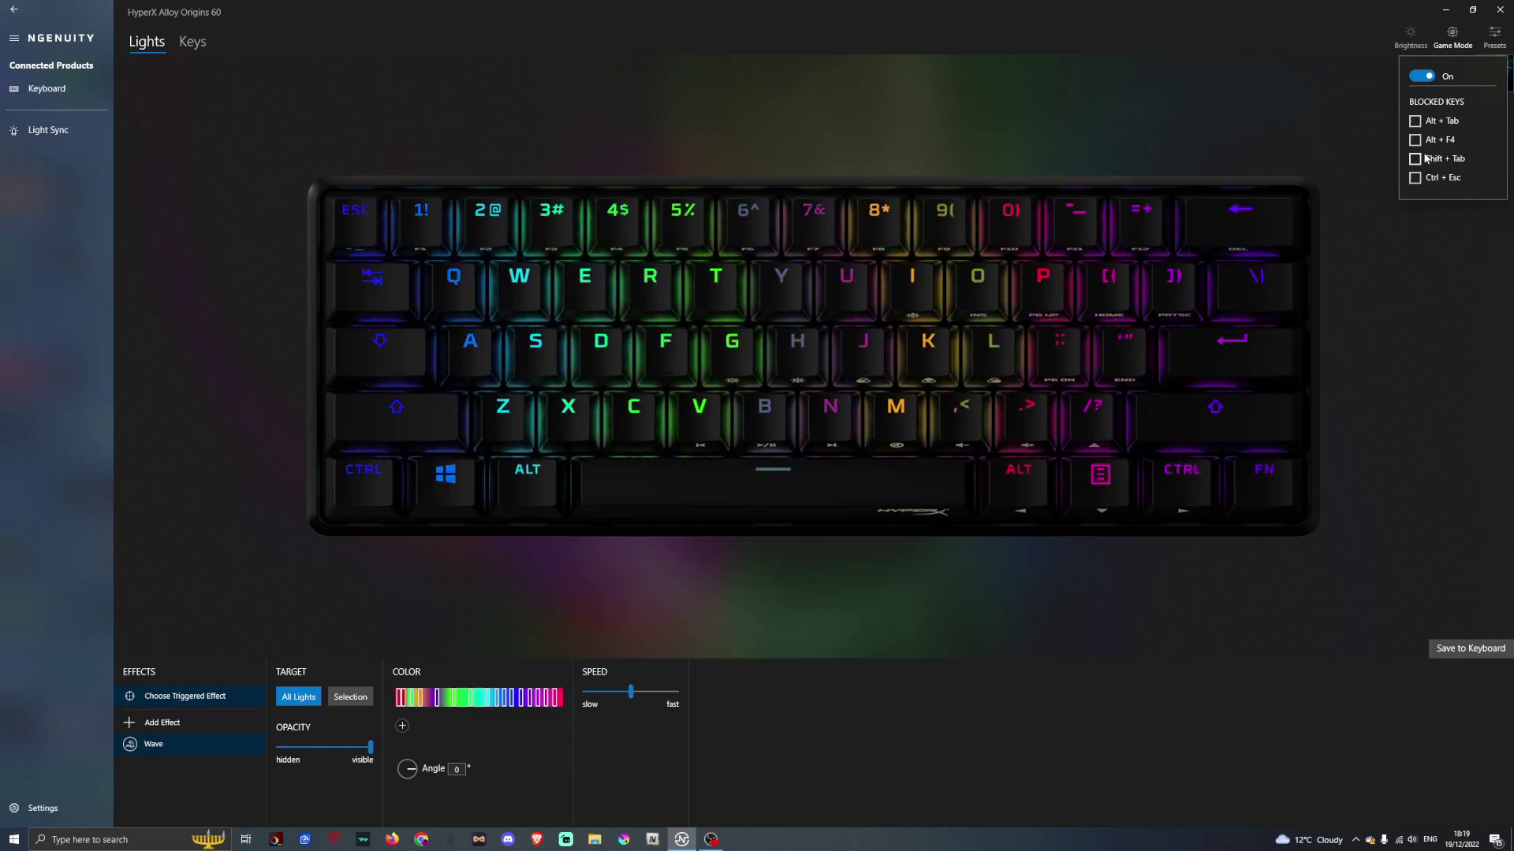
pyautogui.click(1421, 75)
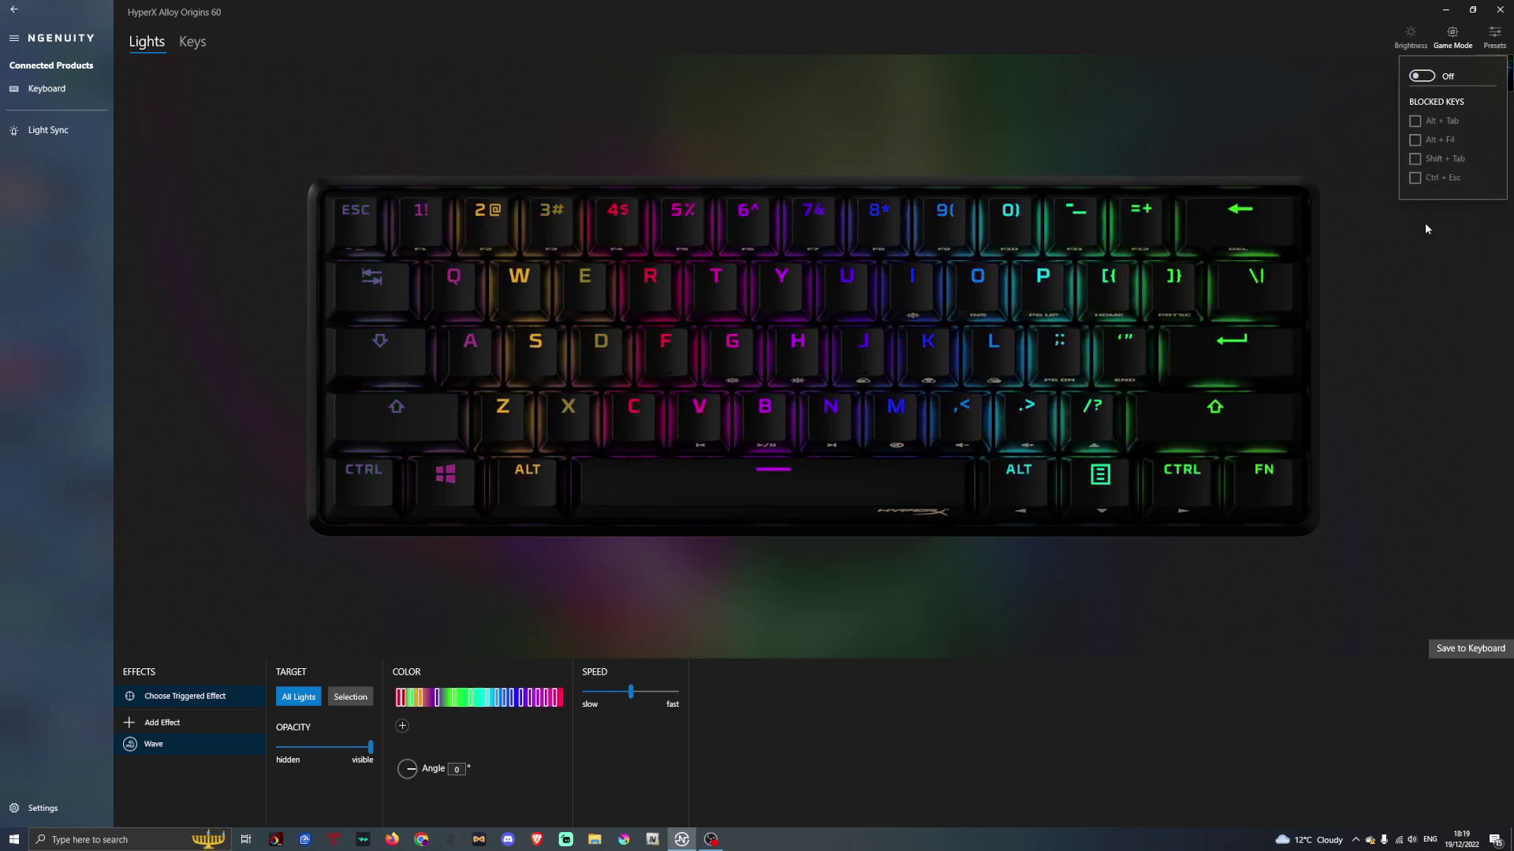